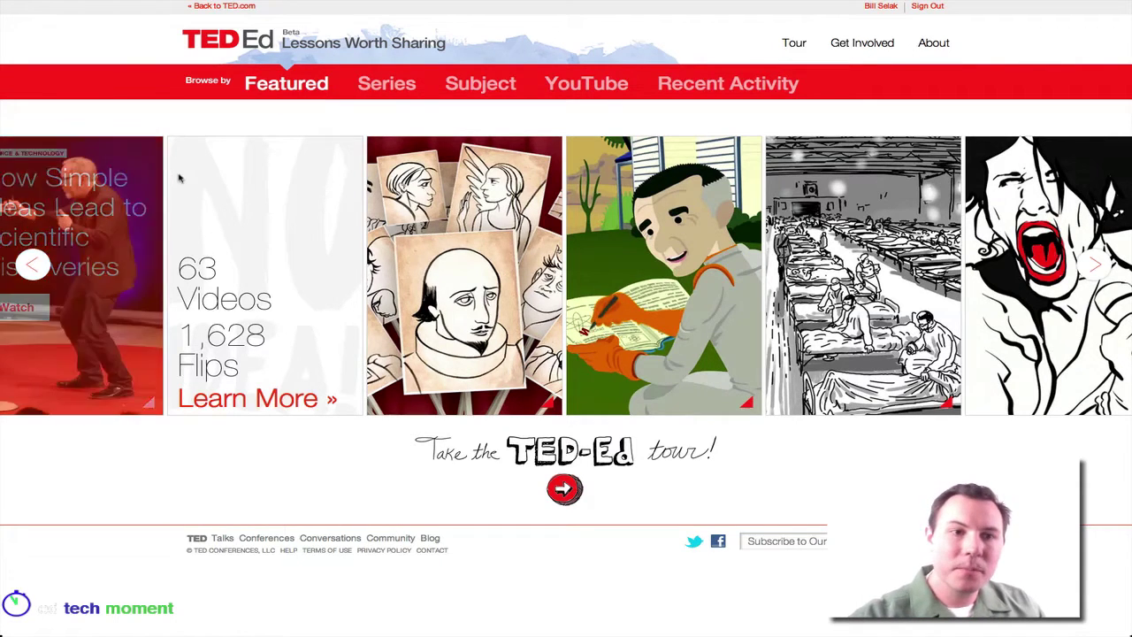
Page through the Featured lessons carousel on the TED-Ed home page.
{"action": "mouse_move", "coordinate": [453, 244]}
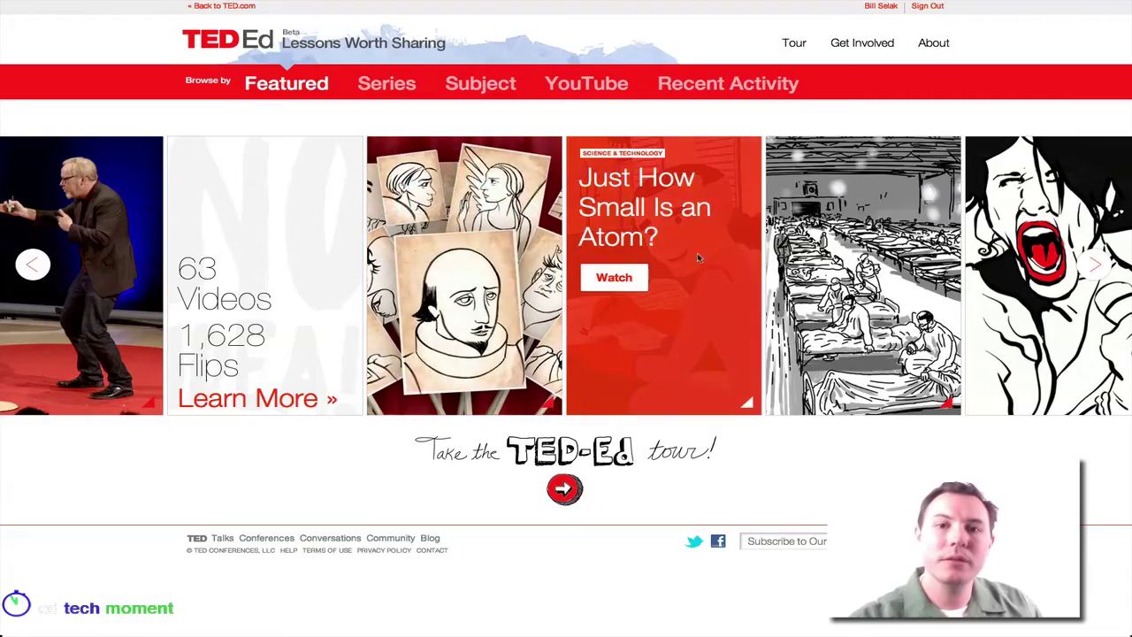
{"action": "mouse_move", "coordinate": [949, 272]}
{"action": "mouse_move", "coordinate": [1016, 282]}
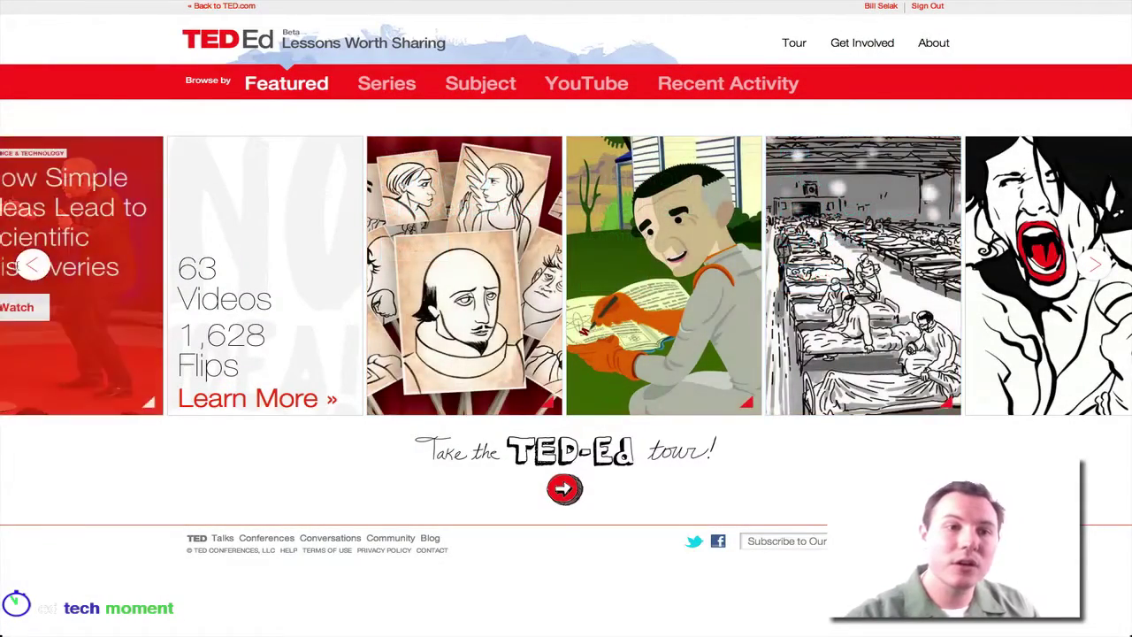
{"action": "left_click", "coordinate": [31, 265]}
{"action": "left_click", "coordinate": [28, 265]}
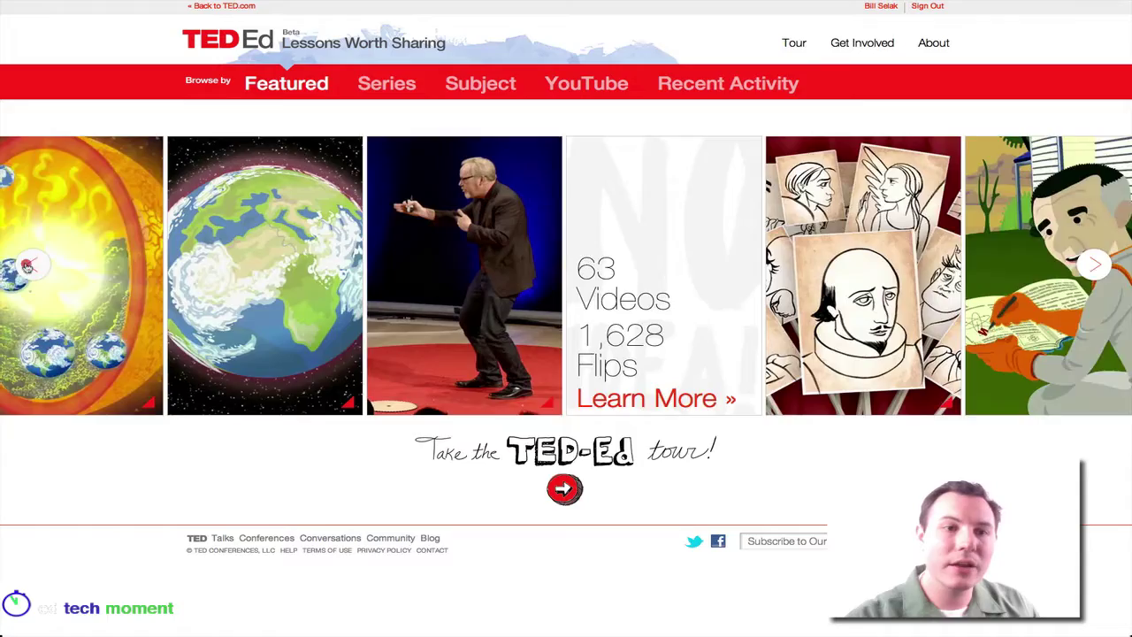
{"action": "left_click", "coordinate": [27, 265]}
Browse the Series and Subject pages, then go to 'Flip Any Video From YouTube'.
{"action": "left_click", "coordinate": [386, 83]}
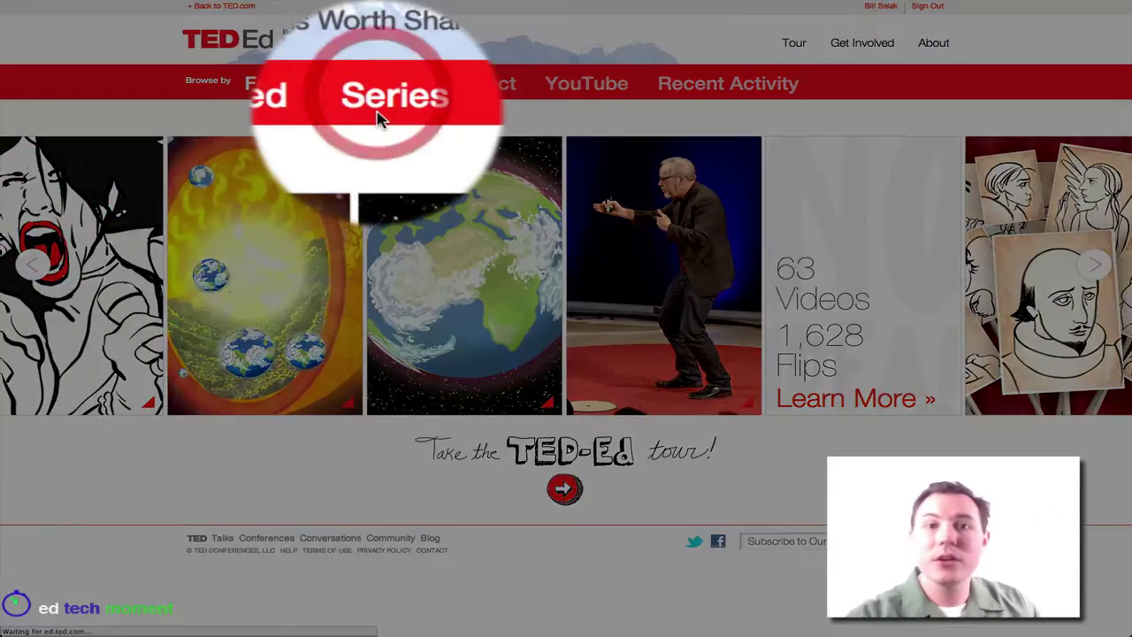
{"action": "scroll", "coordinate": [676, 571], "scroll_direction": "down", "scroll_amount": 5}
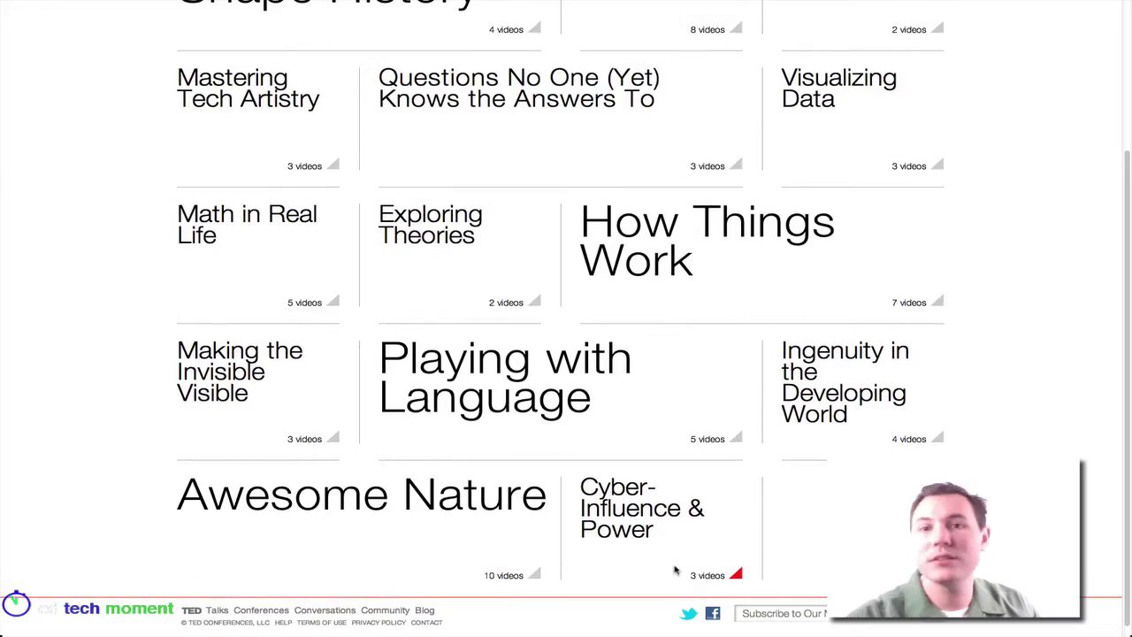
{"action": "scroll", "coordinate": [675, 571], "scroll_direction": "up", "scroll_amount": 5}
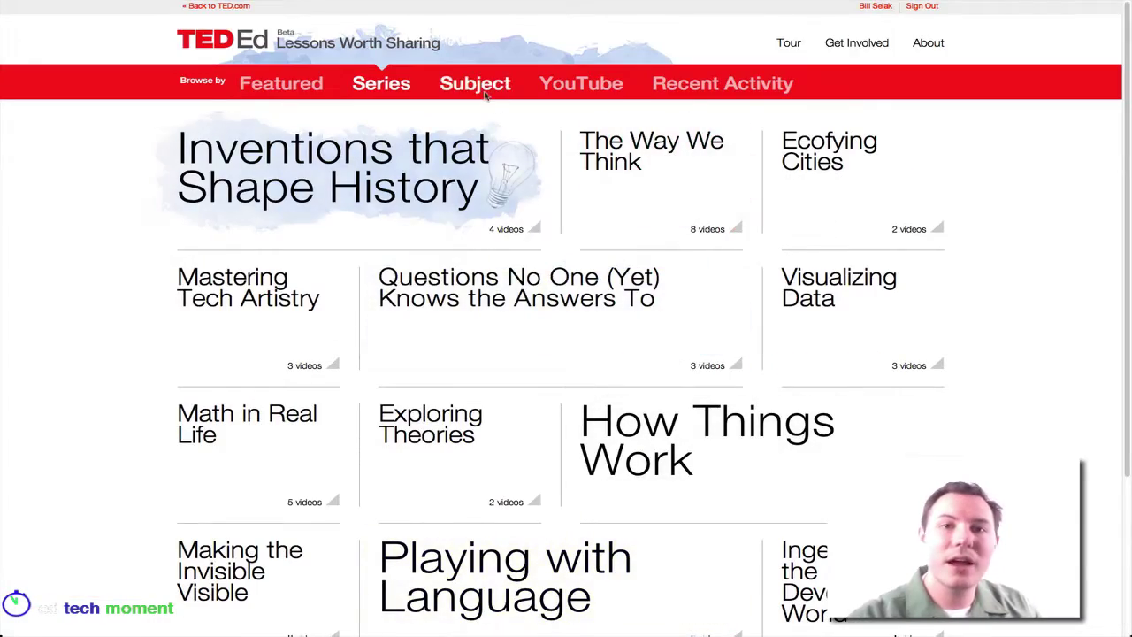
{"action": "left_click", "coordinate": [482, 89]}
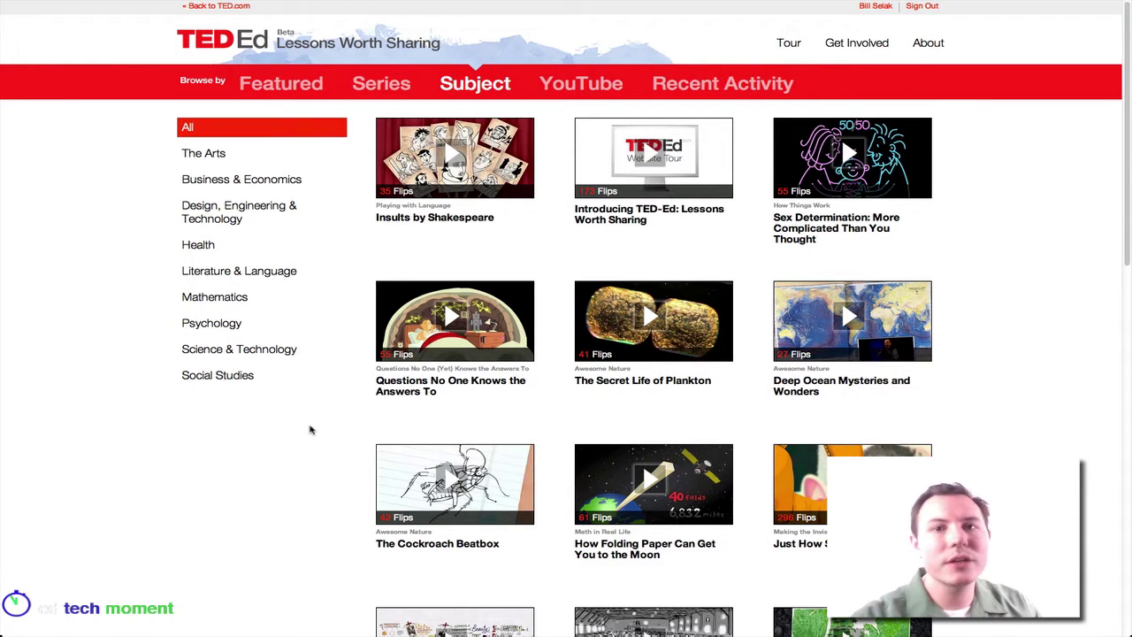
{"action": "left_click", "coordinate": [570, 85]}
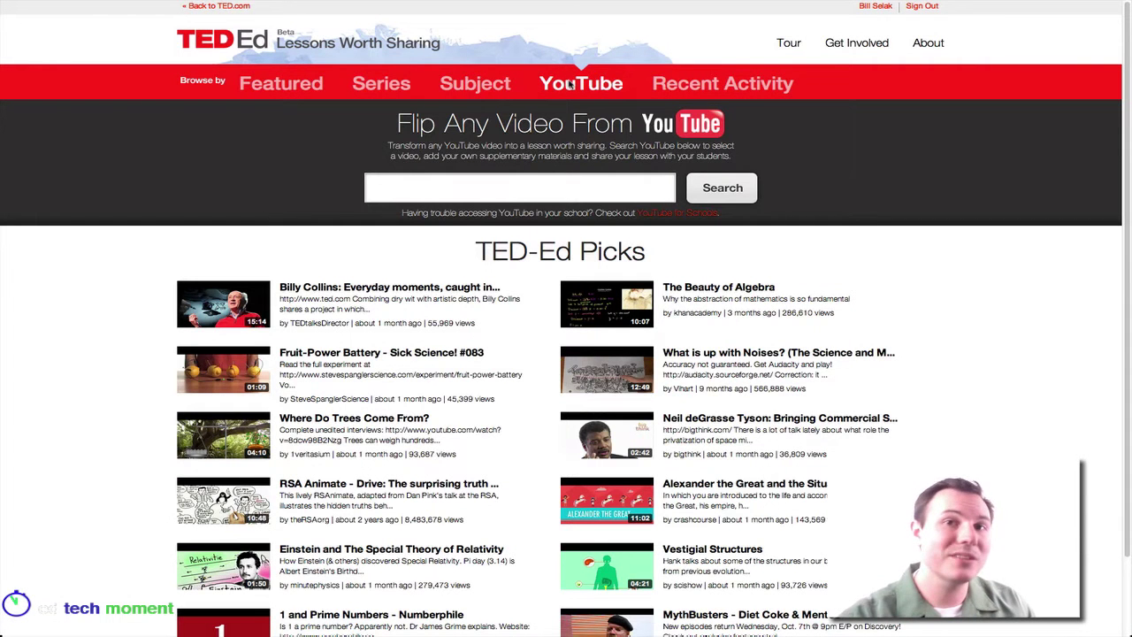
Search YouTube for 'Video Killed the PowerPoint Star' and flip the first result into a lesson.
{"action": "left_click", "coordinate": [398, 187]}
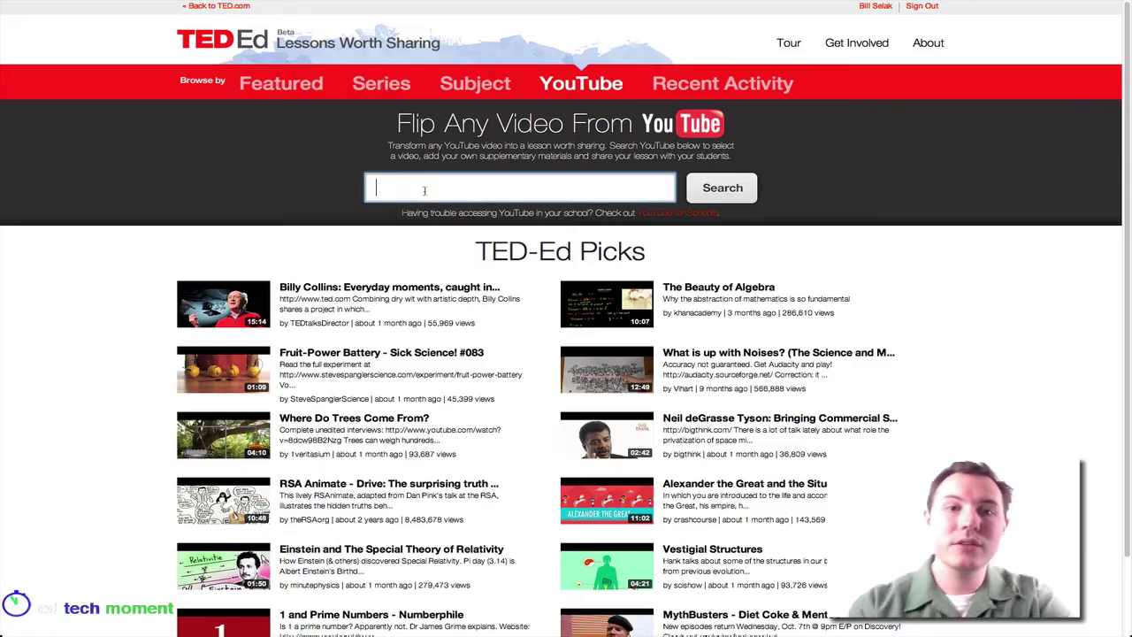
{"action": "key", "text": "super+v"}
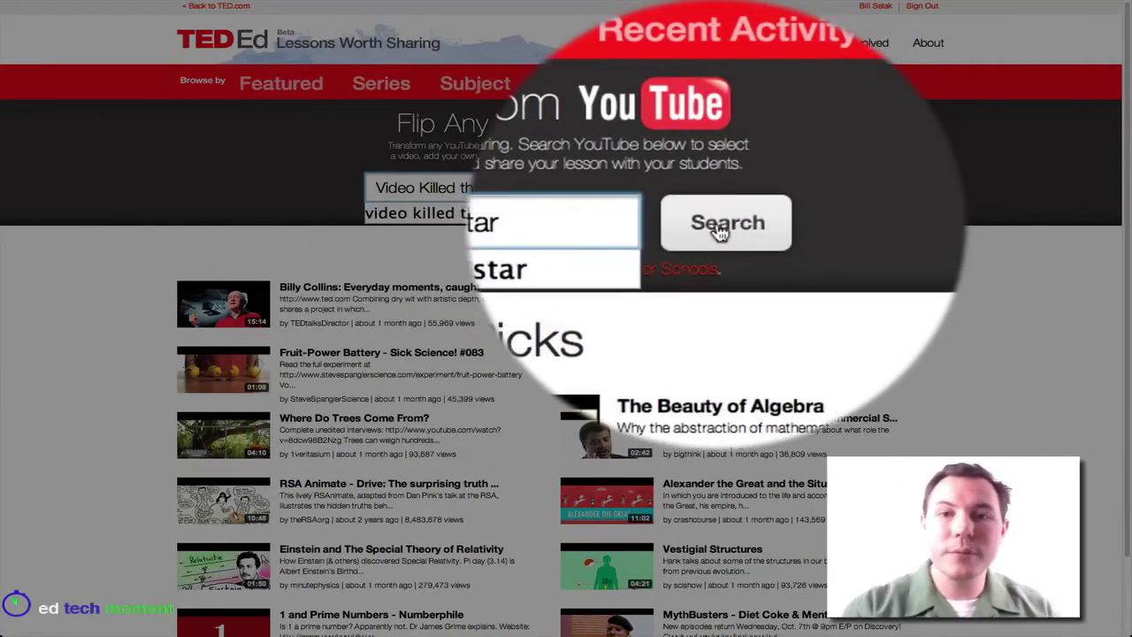
{"action": "left_click", "coordinate": [720, 190]}
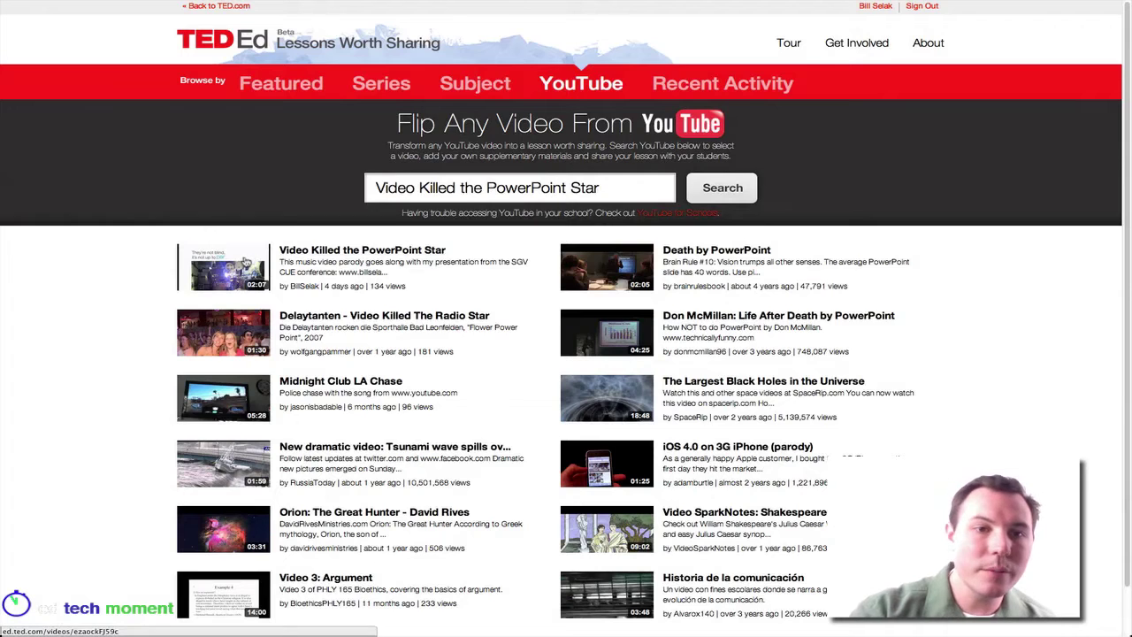
{"action": "left_click", "coordinate": [246, 262]}
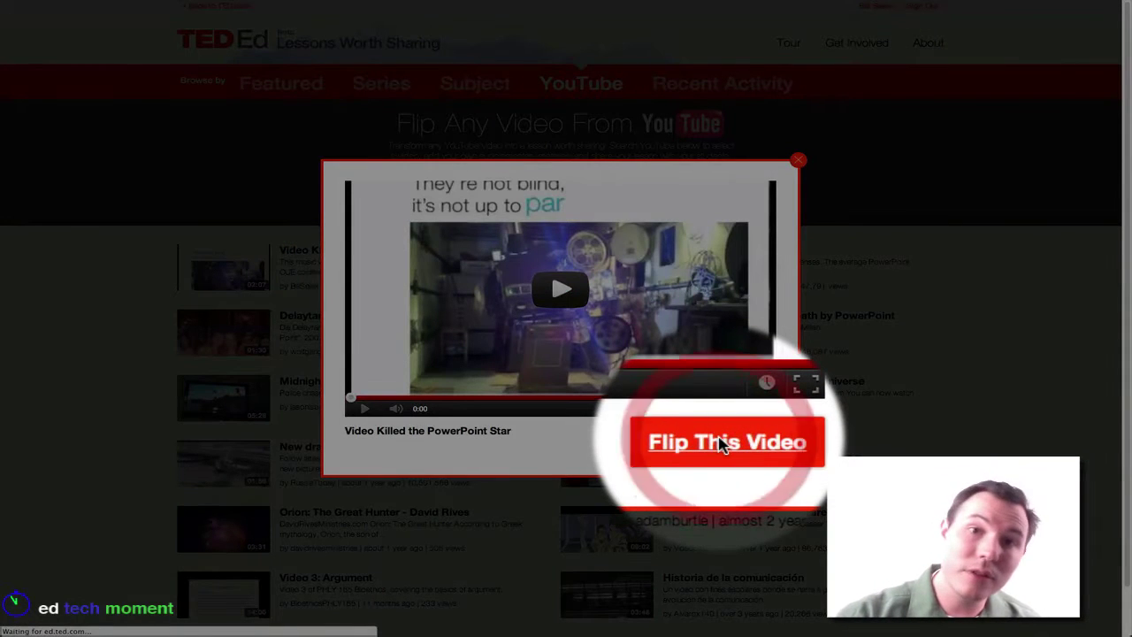
{"action": "left_click", "coordinate": [722, 441]}
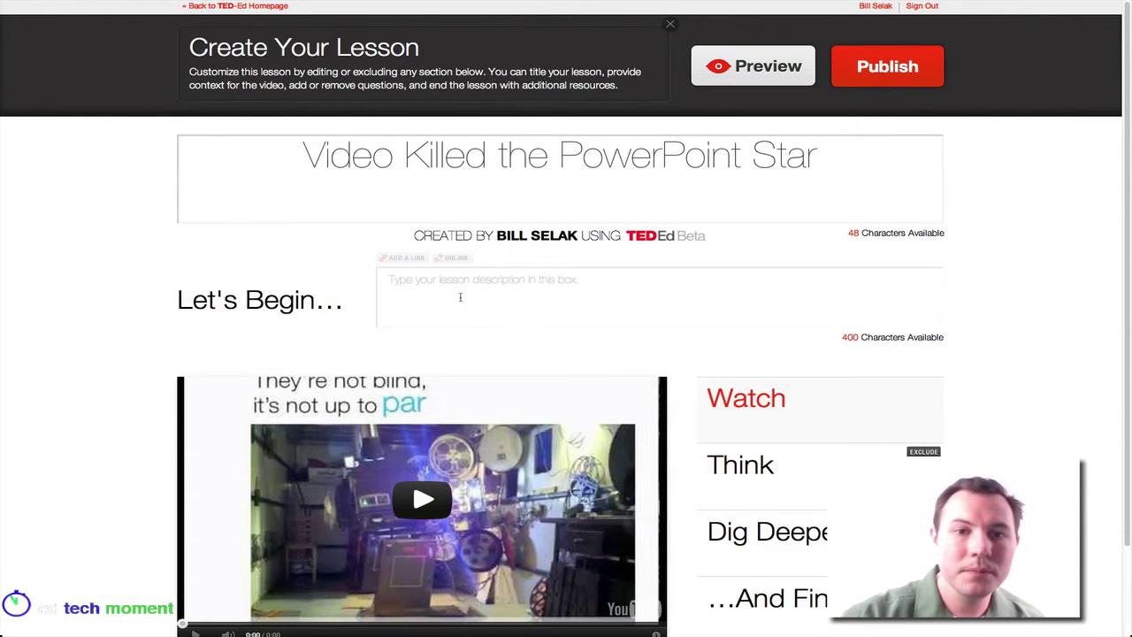
Paste the 'Presentations are not meant to be slide after slide…' paragraph from TextEdit as the description.
{"action": "left_click", "coordinate": [429, 282]}
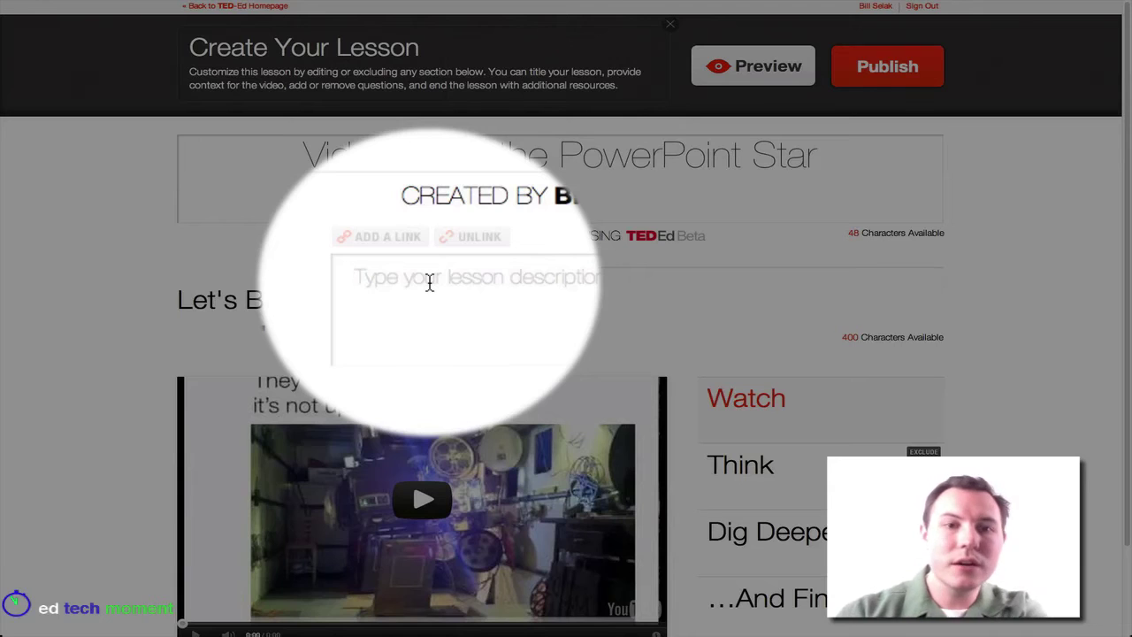
{"action": "key", "text": "super+Tab"}
{"action": "key", "text": "super+Tab"}
{"action": "key", "text": "super+Tab"}
{"action": "key", "text": "super+Tab"}
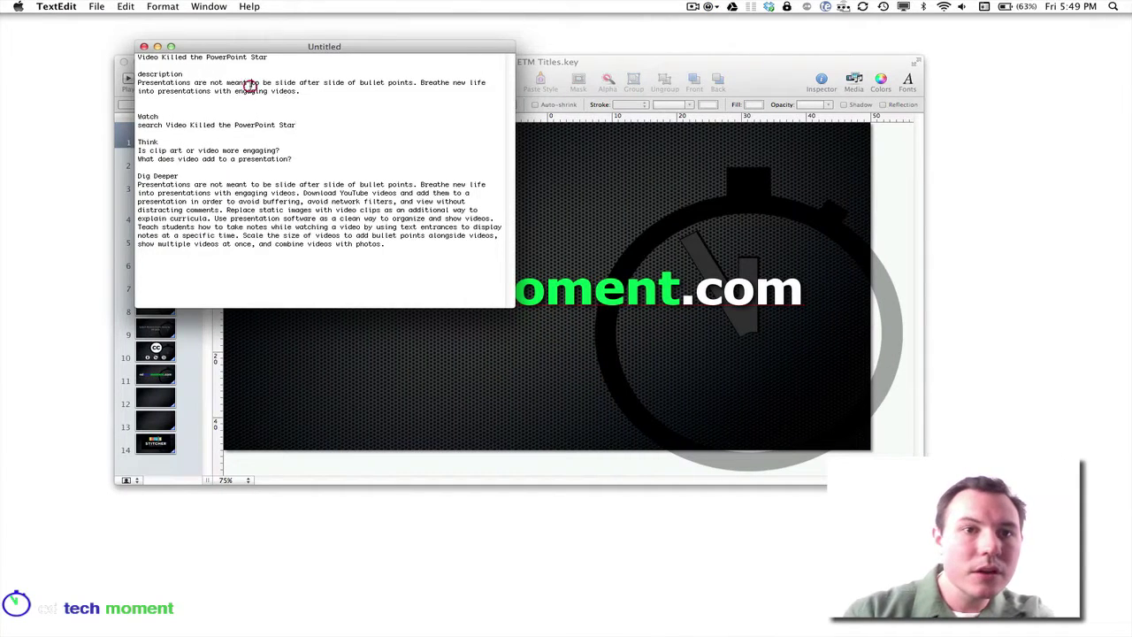
{"action": "triple_click", "coordinate": [250, 86]}
{"action": "key", "text": "super+c"}
{"action": "key", "text": "super+Tab"}
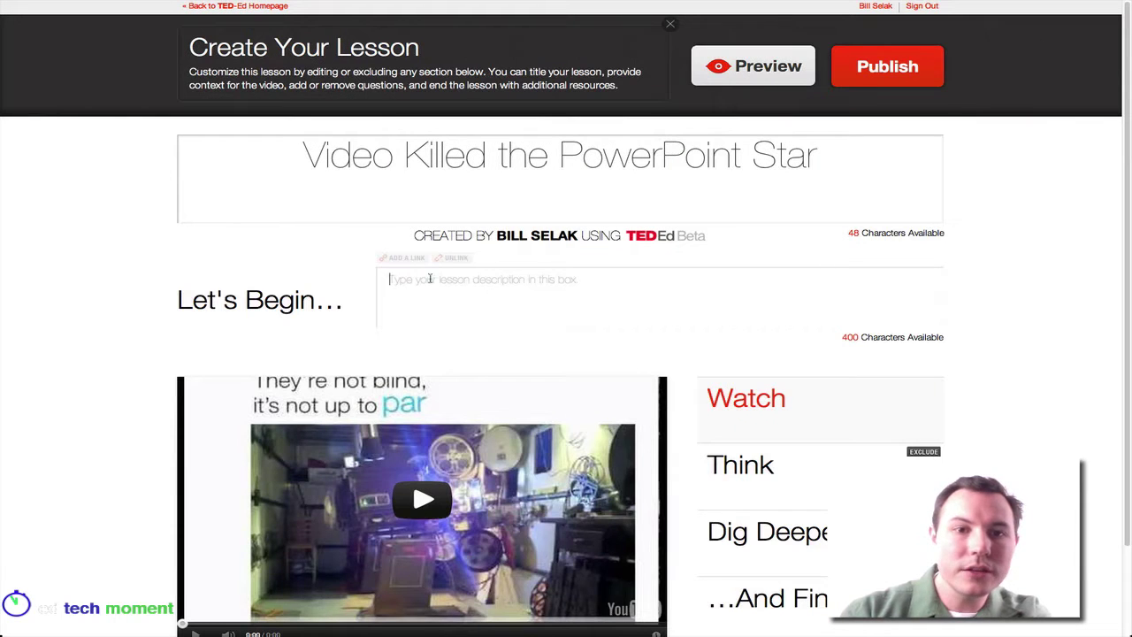
{"action": "key", "text": "super+v"}
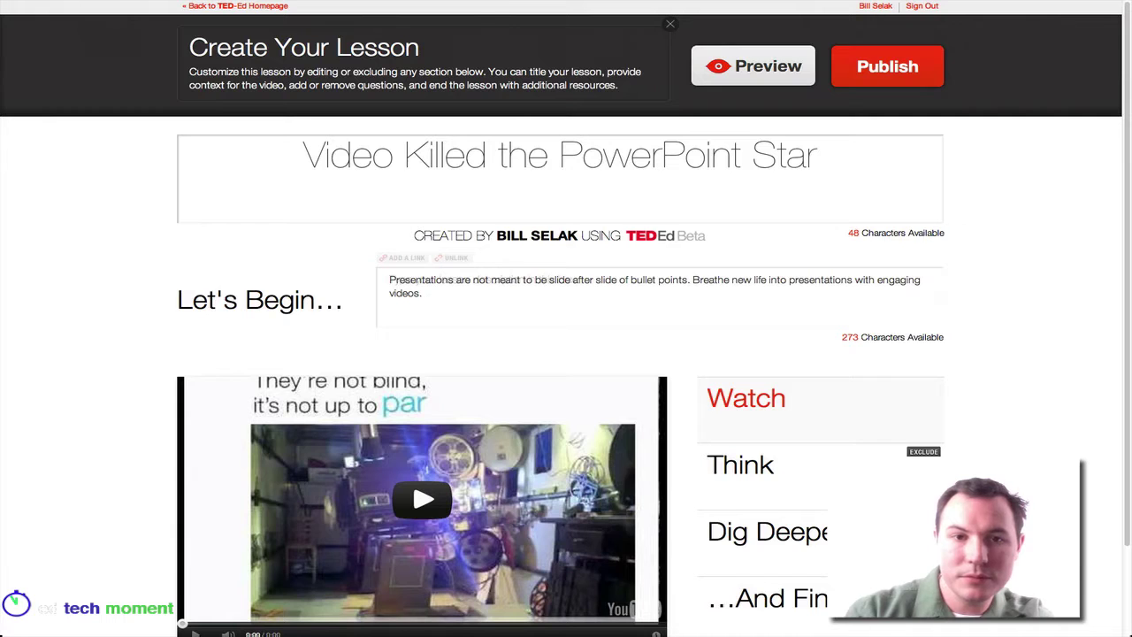
{"action": "scroll", "coordinate": [964, 337], "scroll_direction": "down", "scroll_amount": 3}
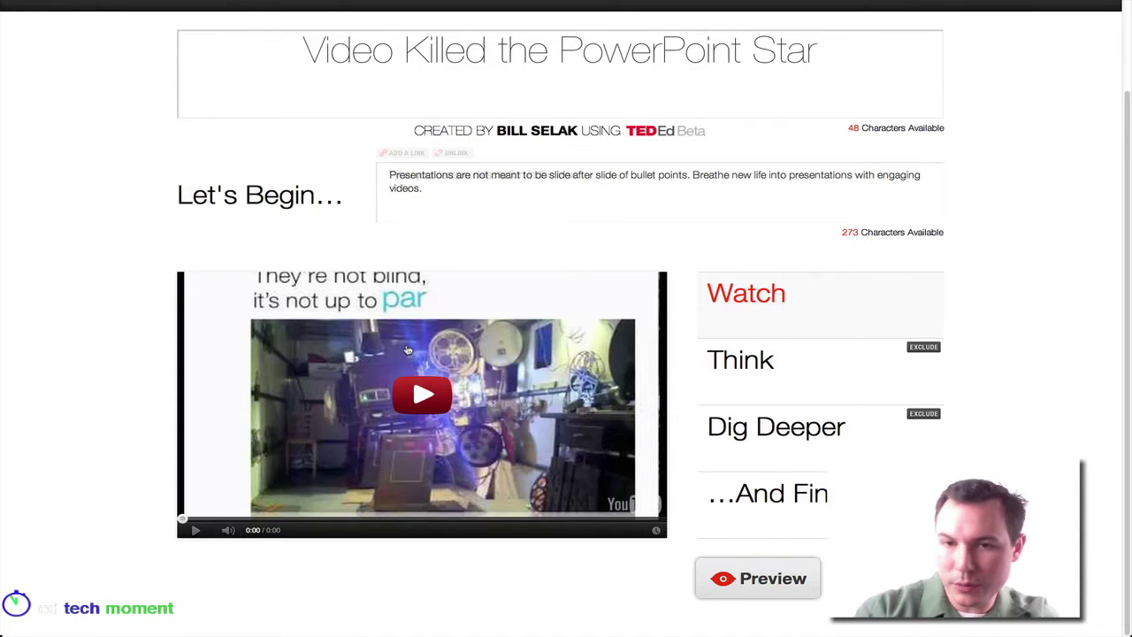
Add the custom Think question 'Is clip art or video more engaging?'.
{"action": "left_click", "coordinate": [731, 358]}
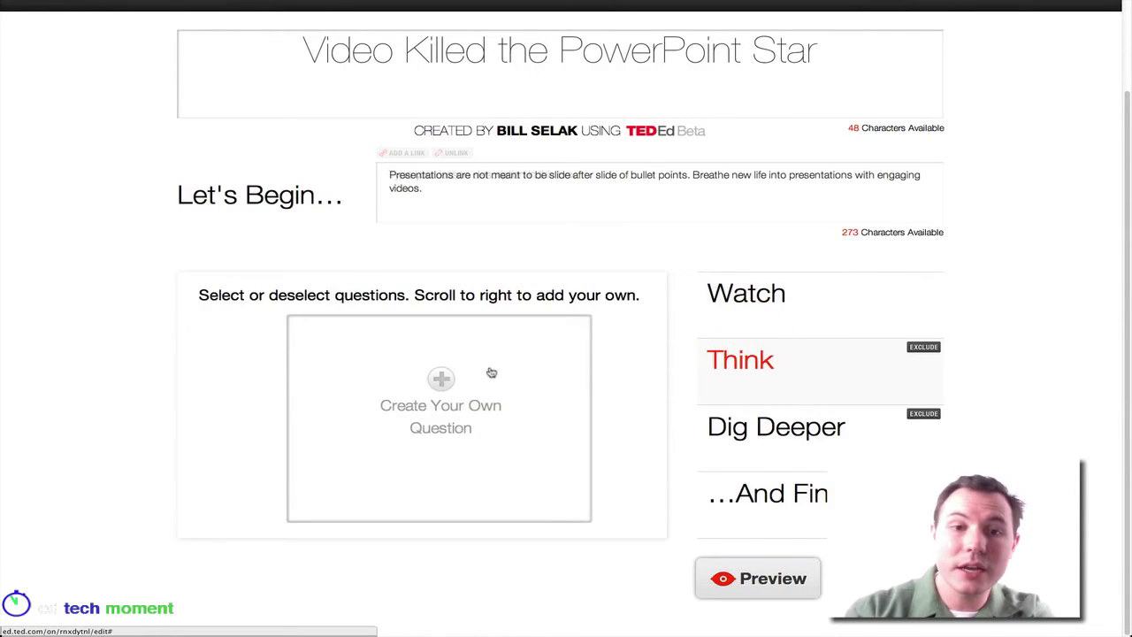
{"action": "left_click", "coordinate": [443, 379]}
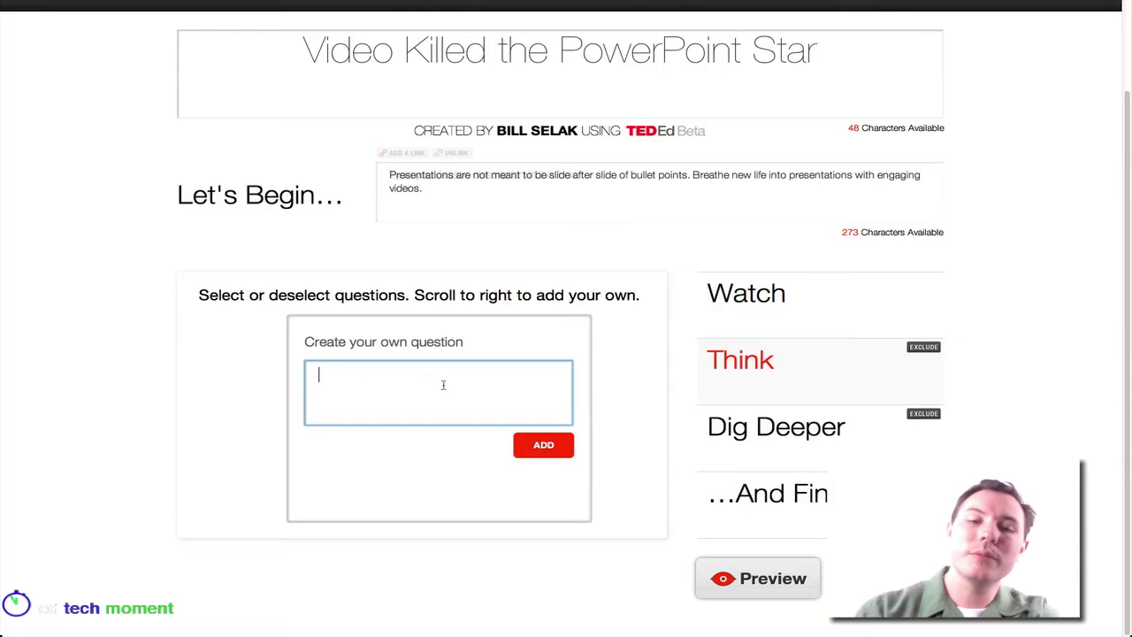
{"action": "key", "text": "super+Tab"}
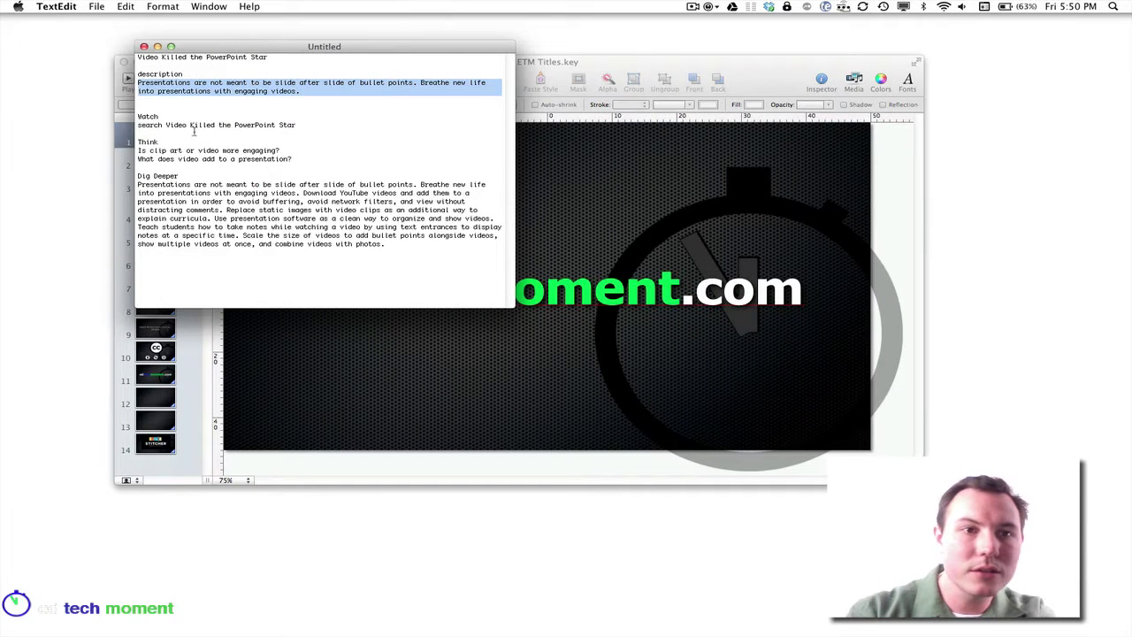
{"action": "triple_click", "coordinate": [185, 151]}
{"action": "key", "text": "super+c"}
{"action": "key", "text": "super+Tab"}
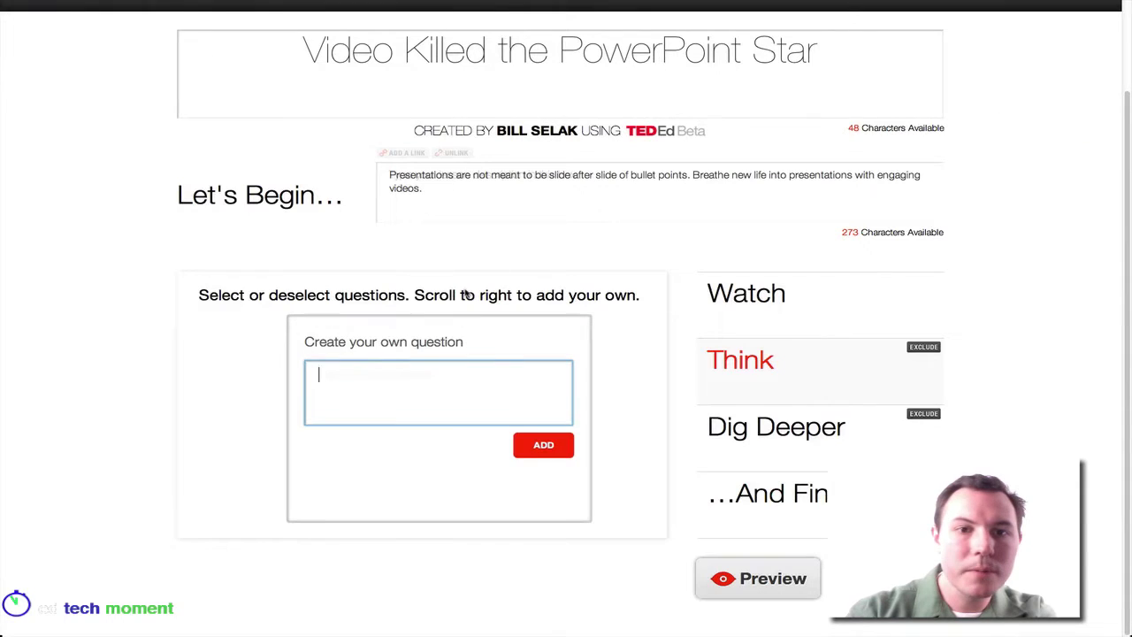
{"action": "key", "text": "super+v"}
{"action": "left_click", "coordinate": [535, 446]}
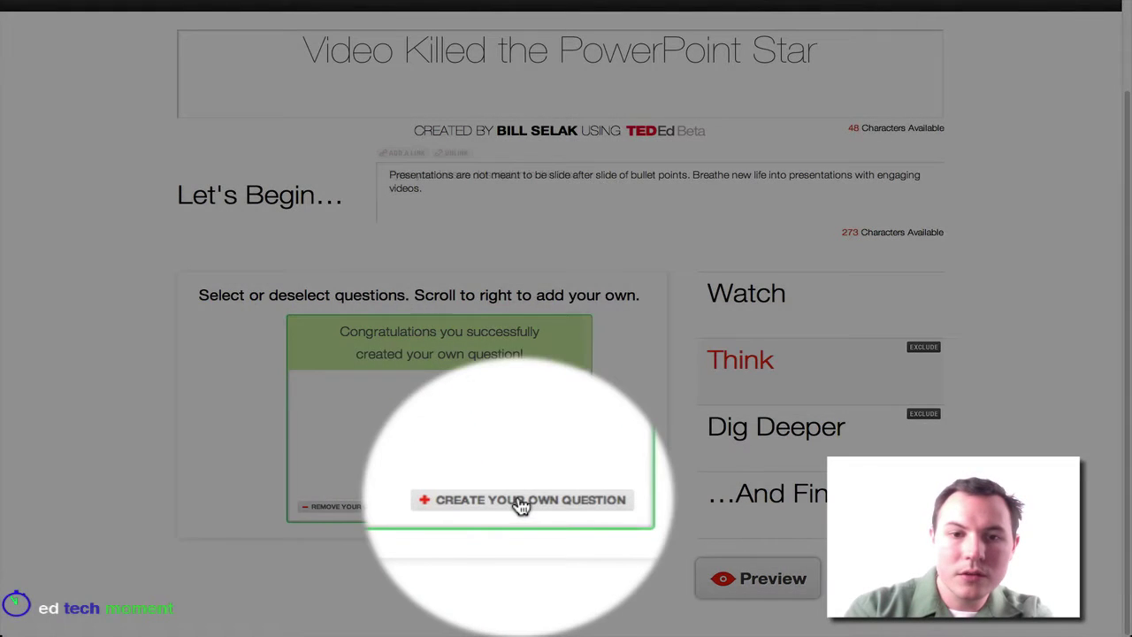
Add the second Think question 'What does video add to a presentation?'.
{"action": "left_click", "coordinate": [521, 502]}
{"action": "left_click", "coordinate": [420, 395]}
{"action": "key", "text": "super+Tab"}
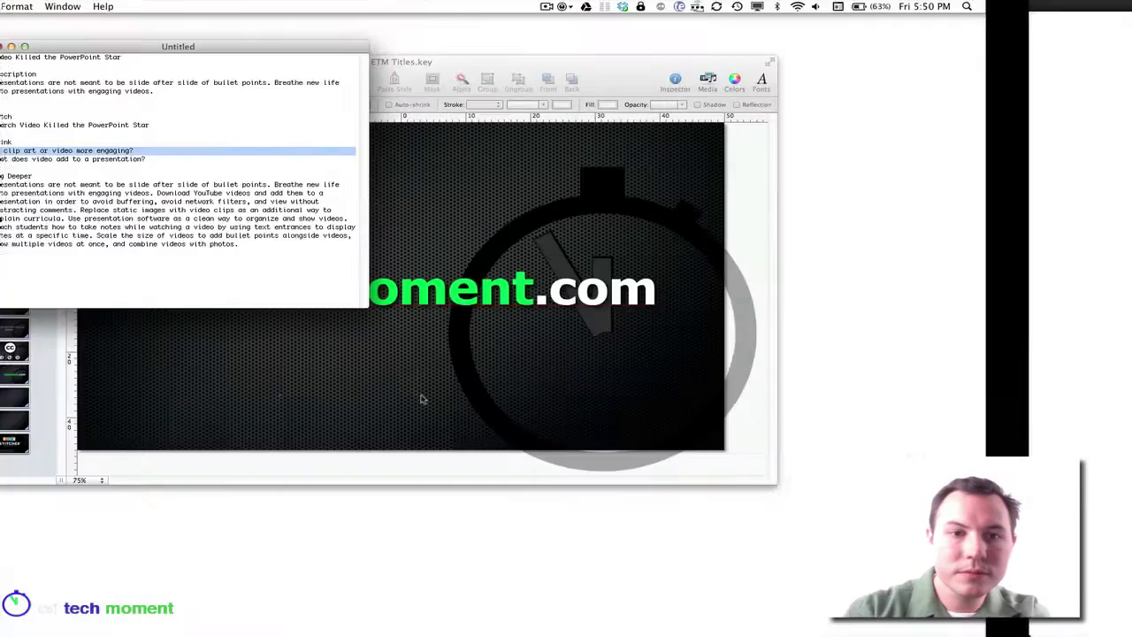
{"action": "triple_click", "coordinate": [222, 158]}
{"action": "key", "text": "super+c"}
{"action": "key", "text": "super+Tab"}
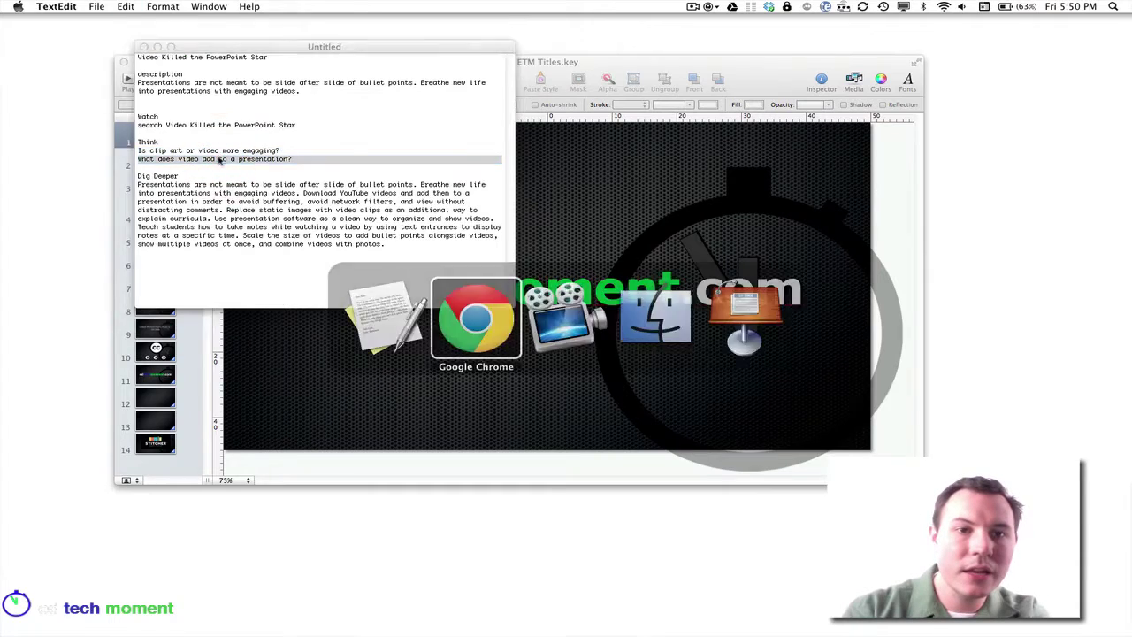
{"action": "key", "text": "super+v"}
{"action": "left_click", "coordinate": [541, 447]}
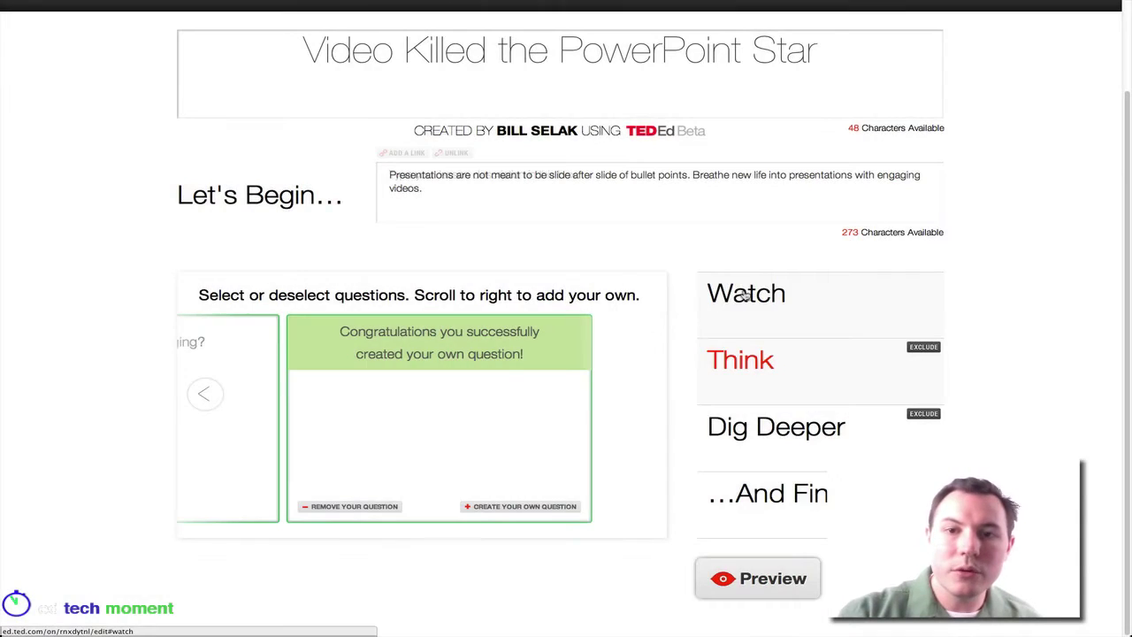
Review both custom questions in the Think question carousel.
{"action": "left_click", "coordinate": [735, 297]}
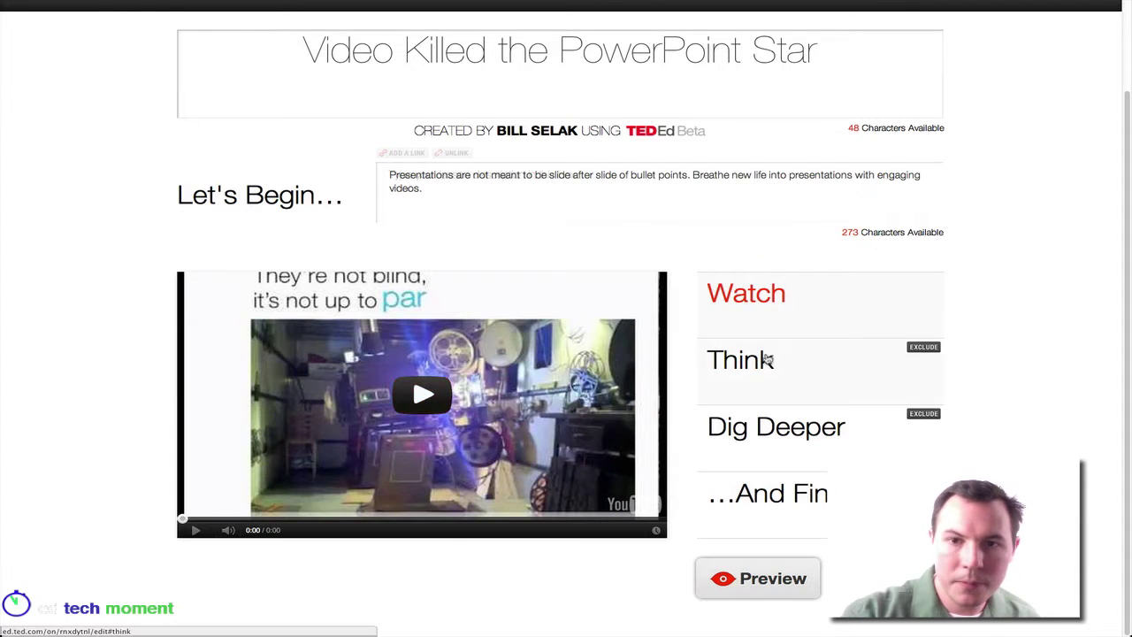
{"action": "left_click", "coordinate": [772, 380]}
{"action": "left_click", "coordinate": [201, 392]}
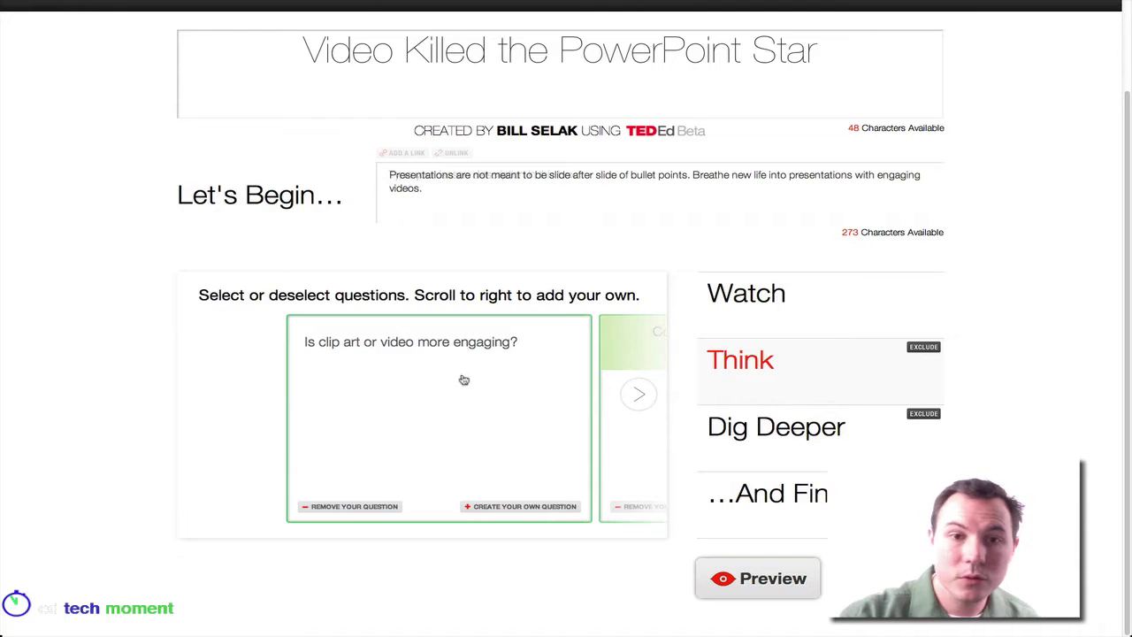
{"action": "left_click", "coordinate": [486, 436]}
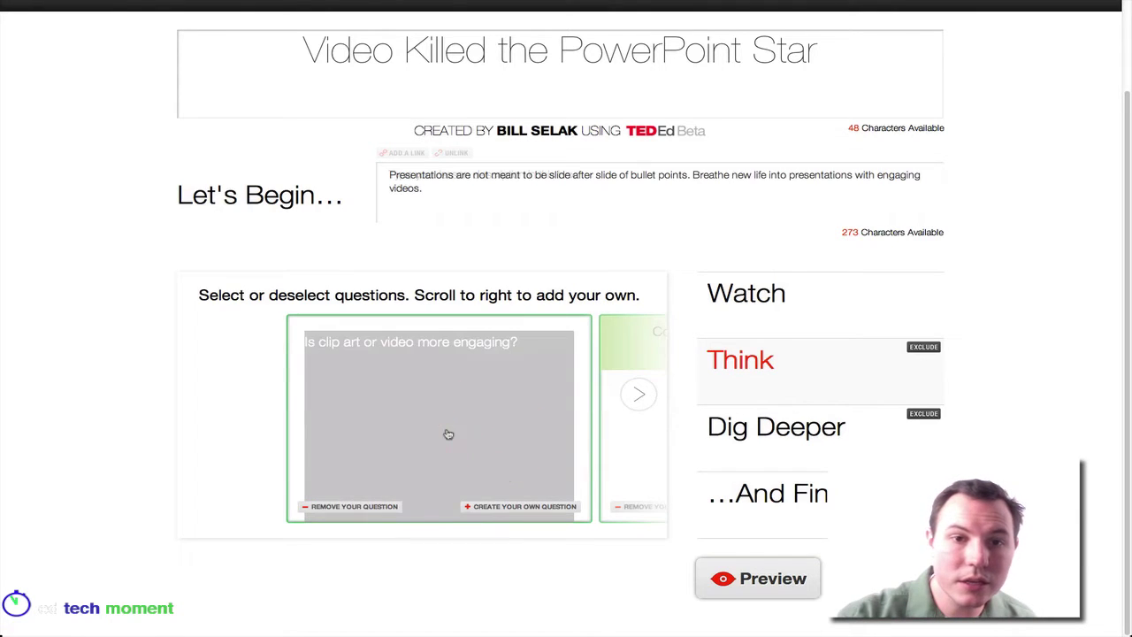
{"action": "left_click", "coordinate": [450, 414]}
{"action": "left_click", "coordinate": [635, 394]}
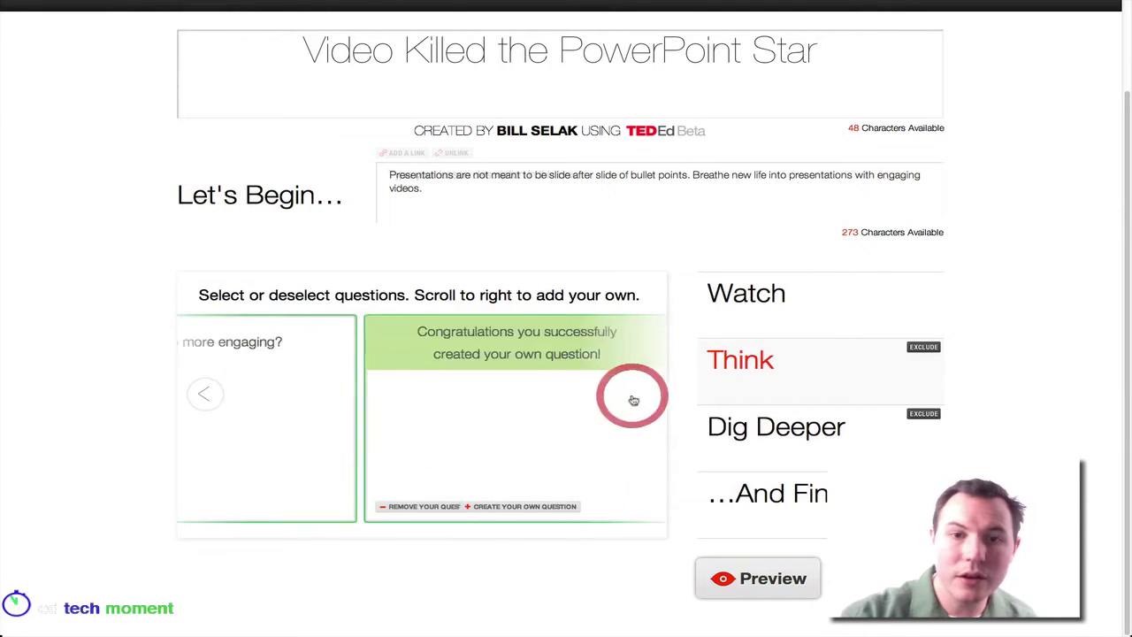
{"action": "left_click", "coordinate": [810, 428]}
Paste the TextEdit paragraph about downloading YouTube videos into presentations as the Dig Deeper text.
{"action": "left_click", "coordinate": [451, 369]}
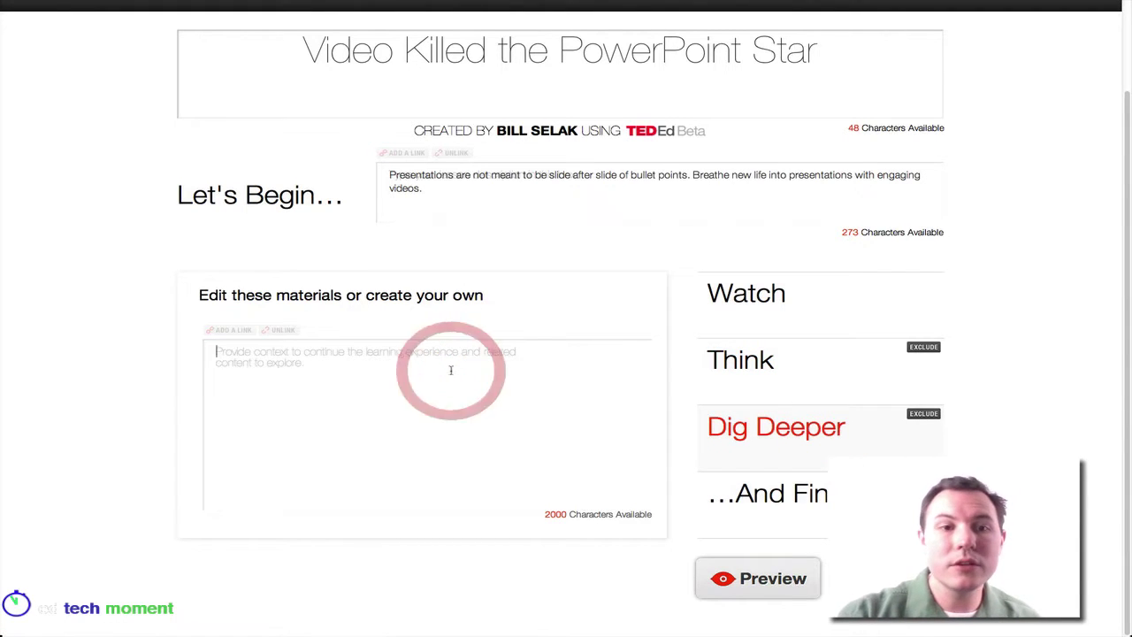
{"action": "key", "text": "super+Tab"}
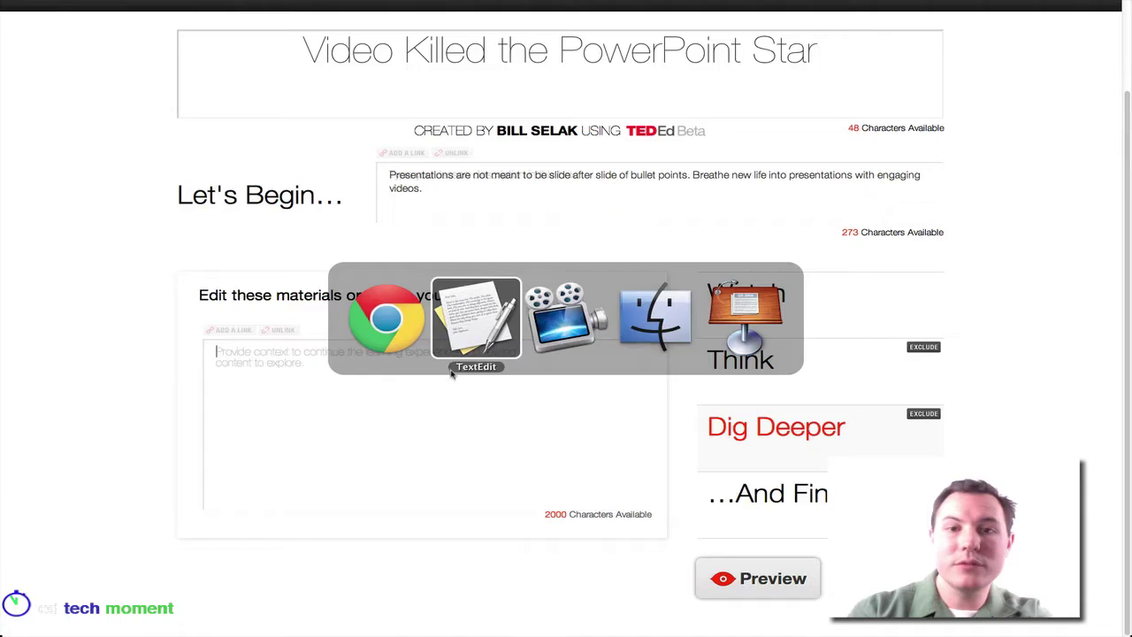
{"action": "triple_click", "coordinate": [261, 232]}
{"action": "key", "text": "super+c"}
{"action": "key", "text": "super+Tab"}
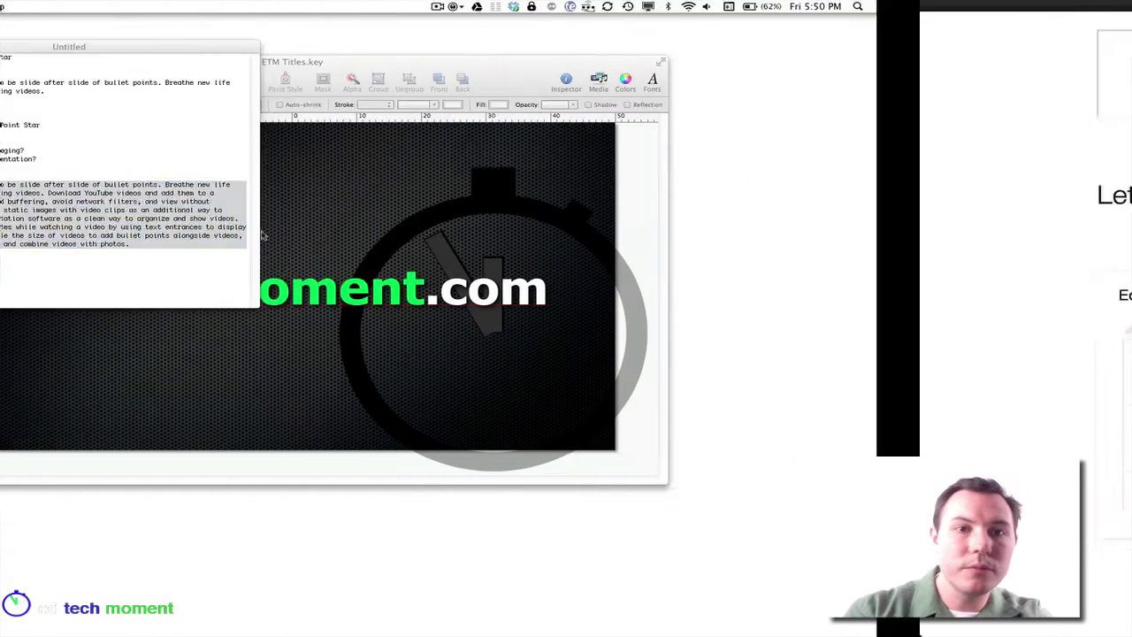
{"action": "key", "text": "super+v"}
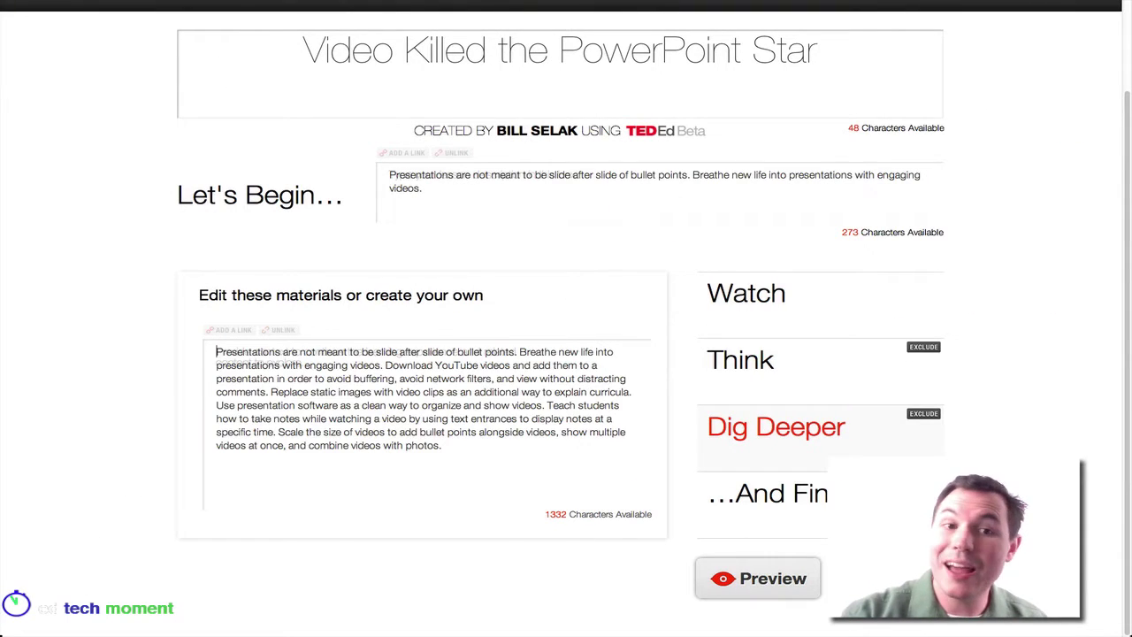
{"action": "left_click", "coordinate": [499, 451]}
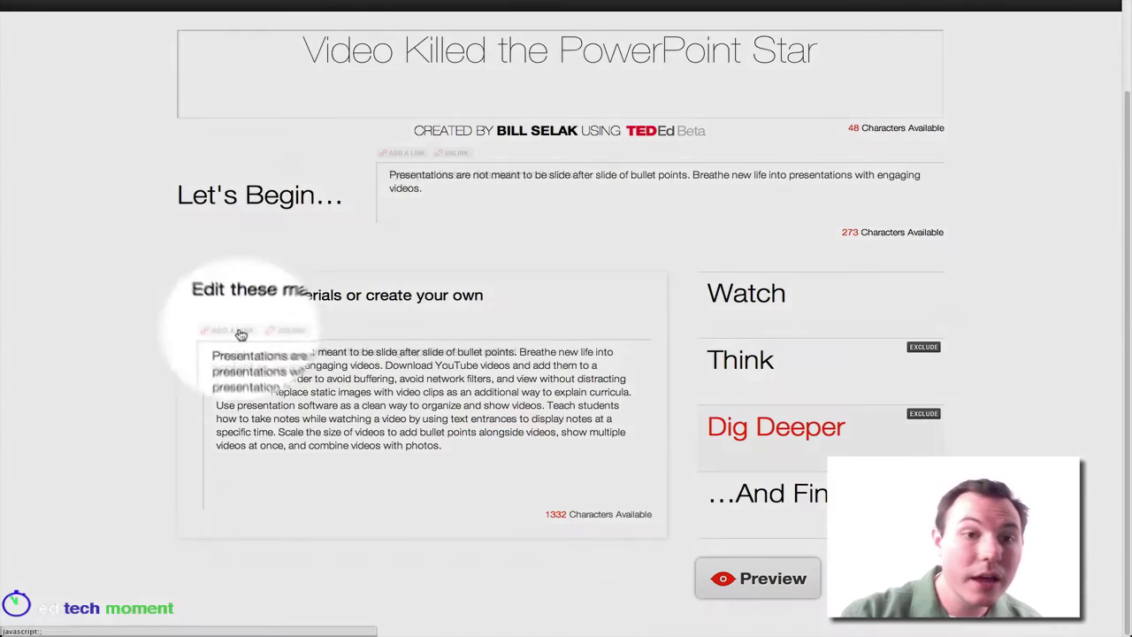
{"action": "left_click", "coordinate": [240, 334]}
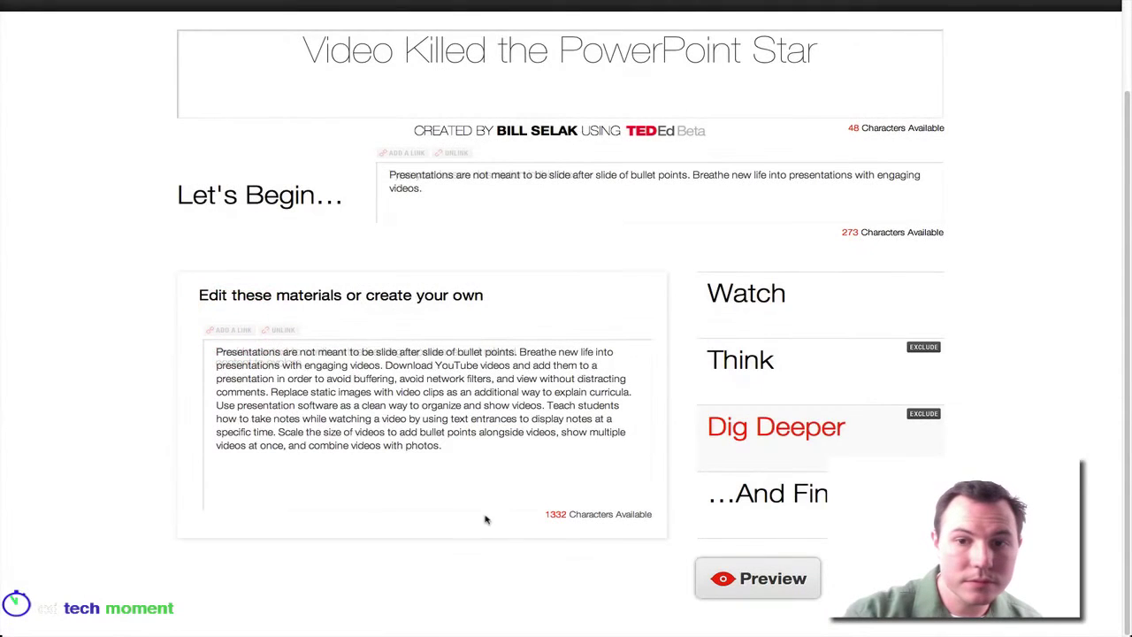
{"action": "left_click", "coordinate": [487, 519]}
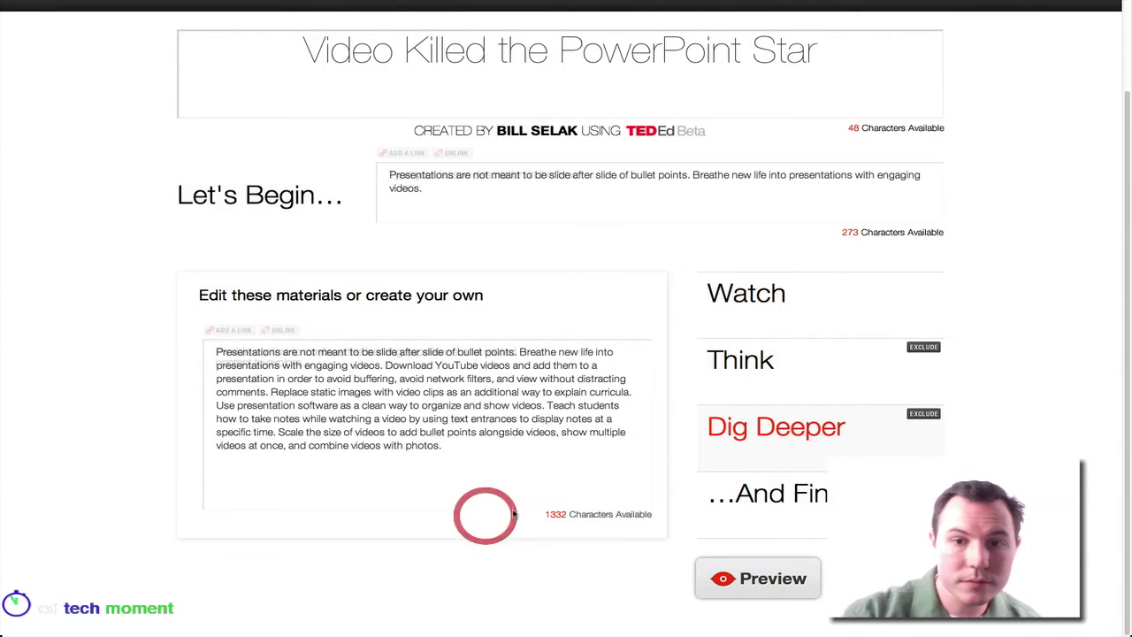
Write the …And Finally note 'Now it's your turn to make your own epic slideware presentation…'.
{"action": "left_click", "coordinate": [809, 504]}
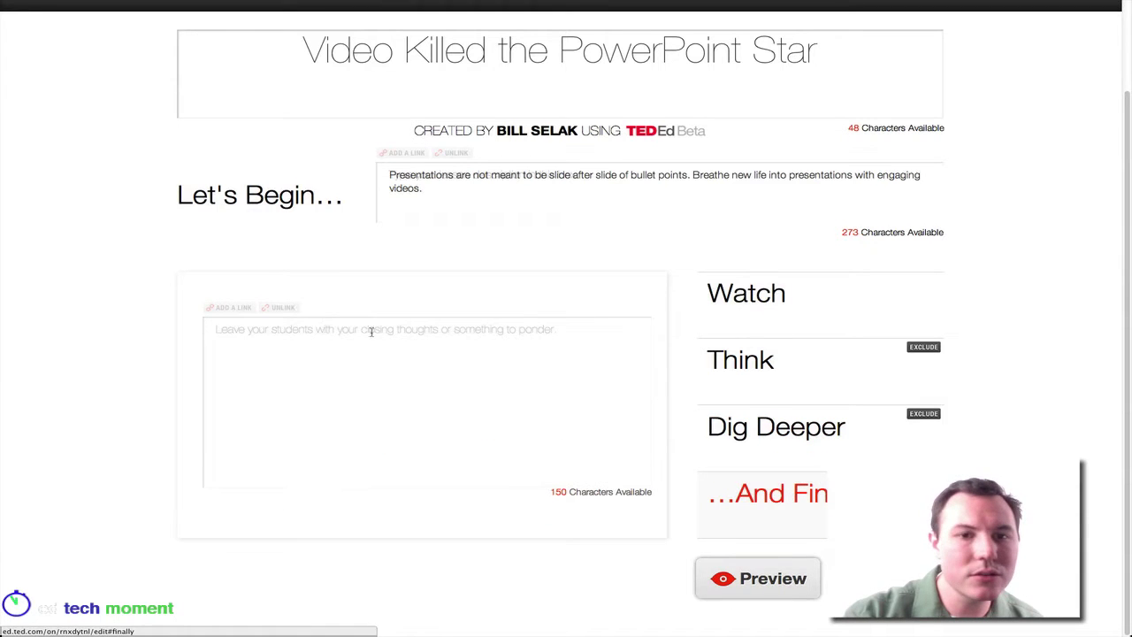
{"action": "key", "text": "super+Tab"}
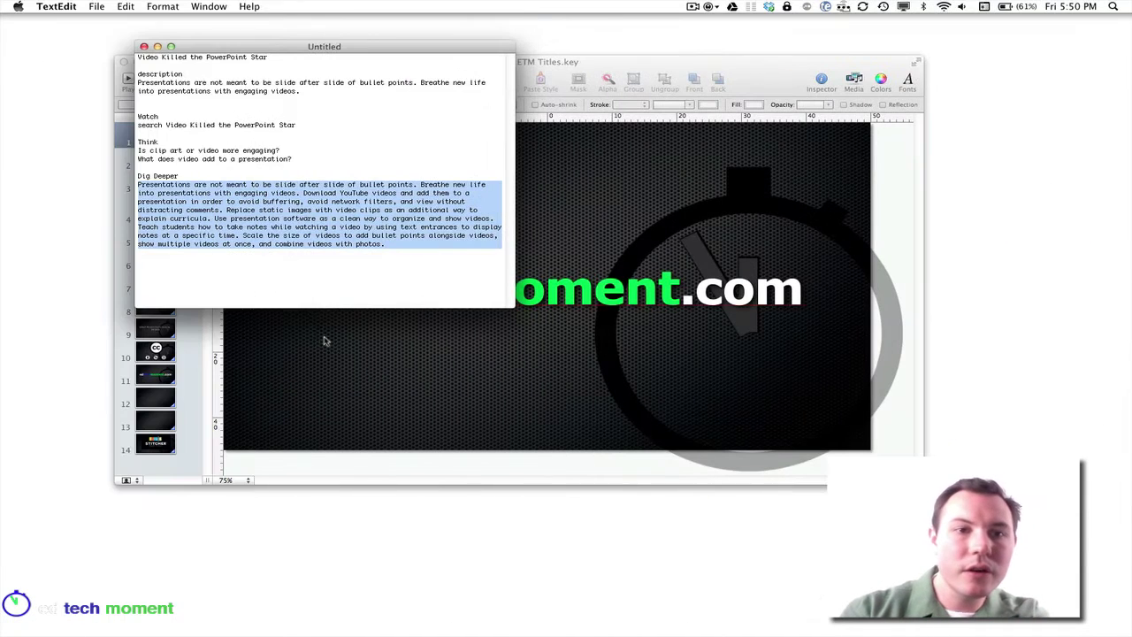
{"action": "key", "text": "super+Tab"}
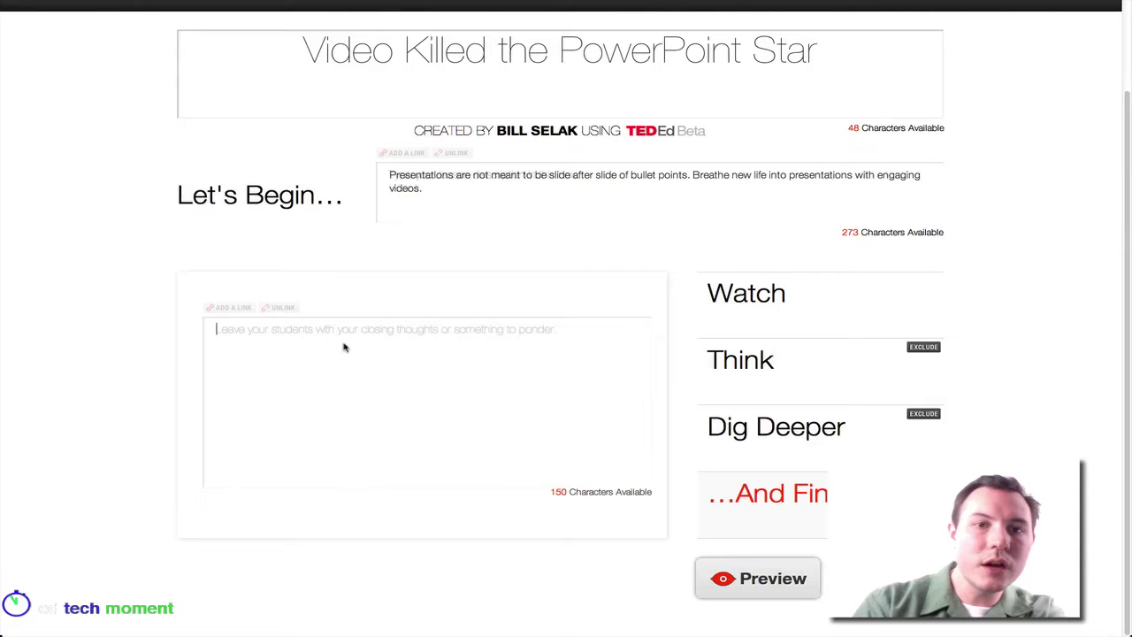
{"action": "left_click", "coordinate": [344, 344]}
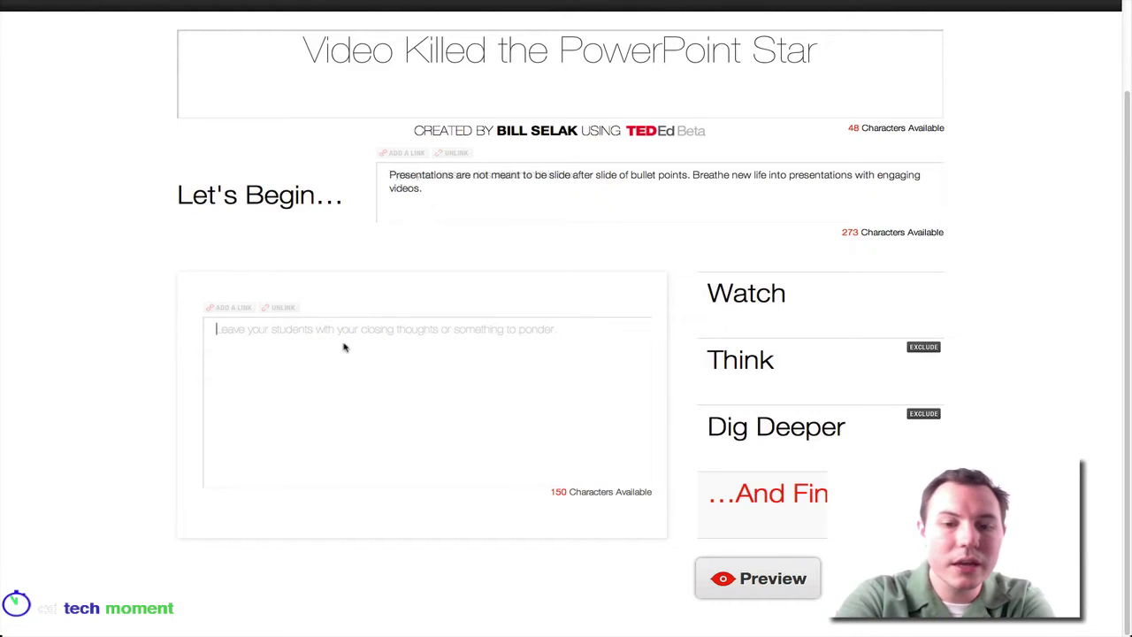
{"action": "type", "text": "Now it's"}
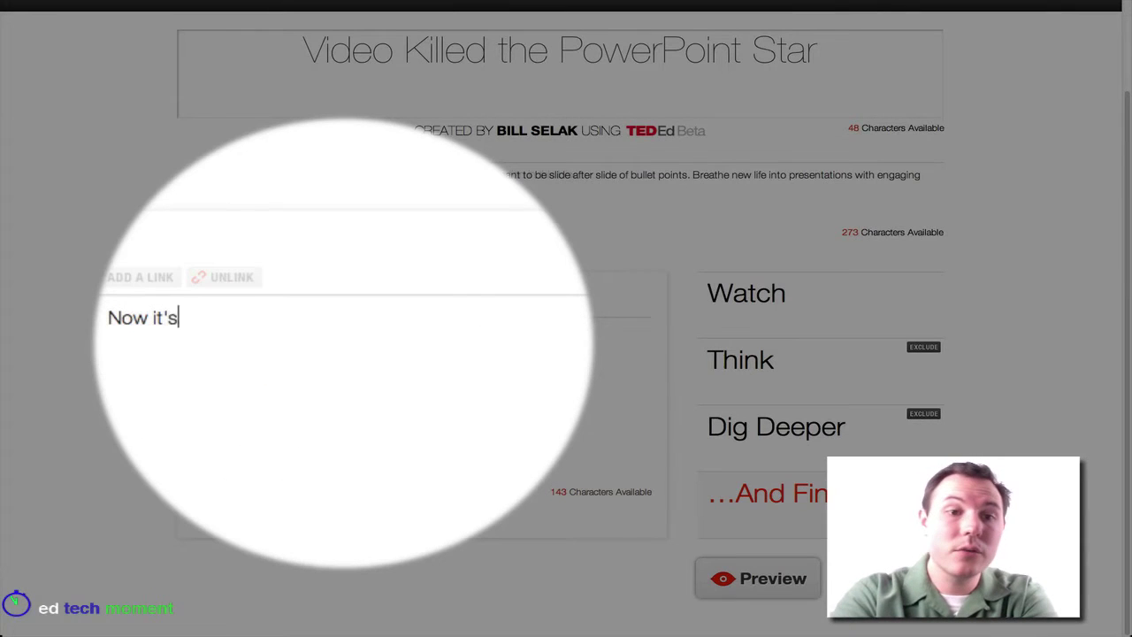
{"action": "type", "text": " your turn to "}
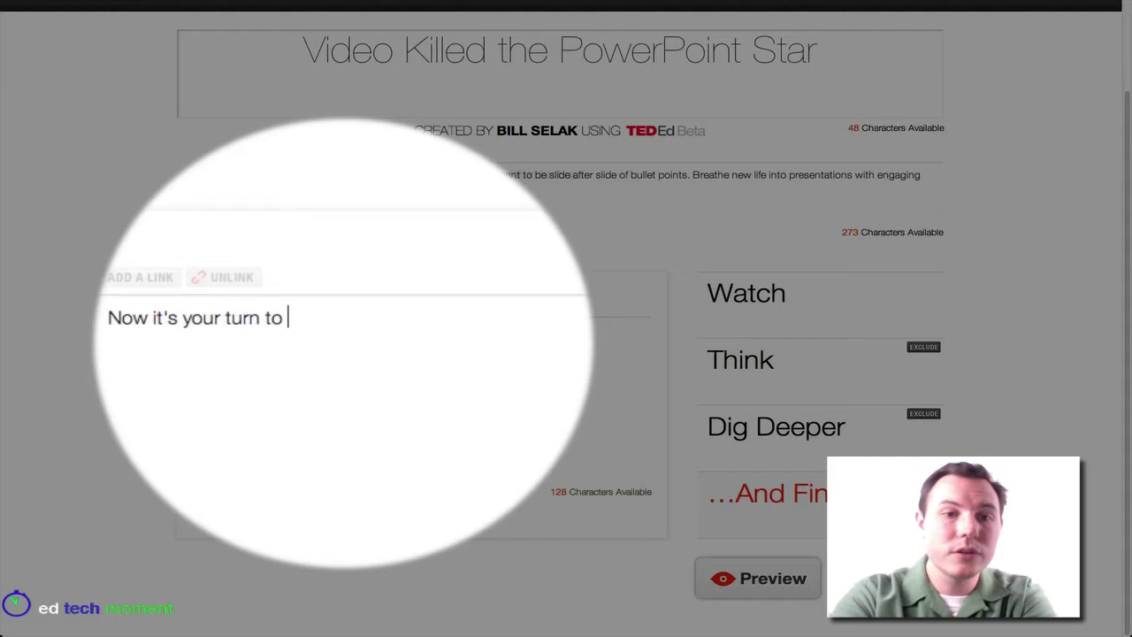
{"action": "type", "text": "make your own "}
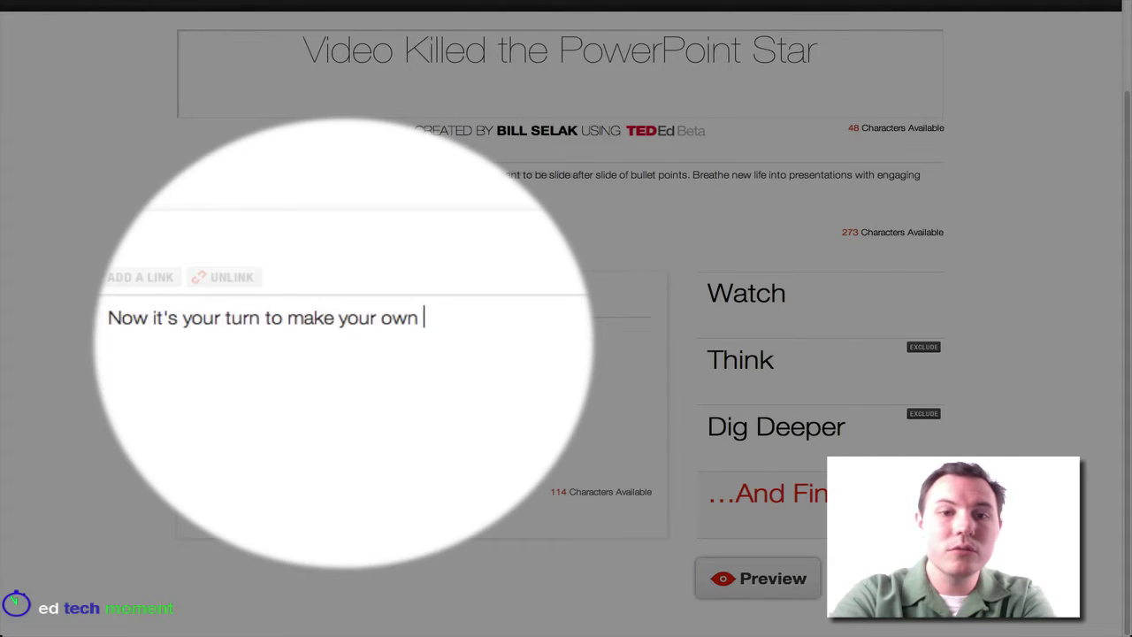
{"action": "type", "text": "epic slidewa"}
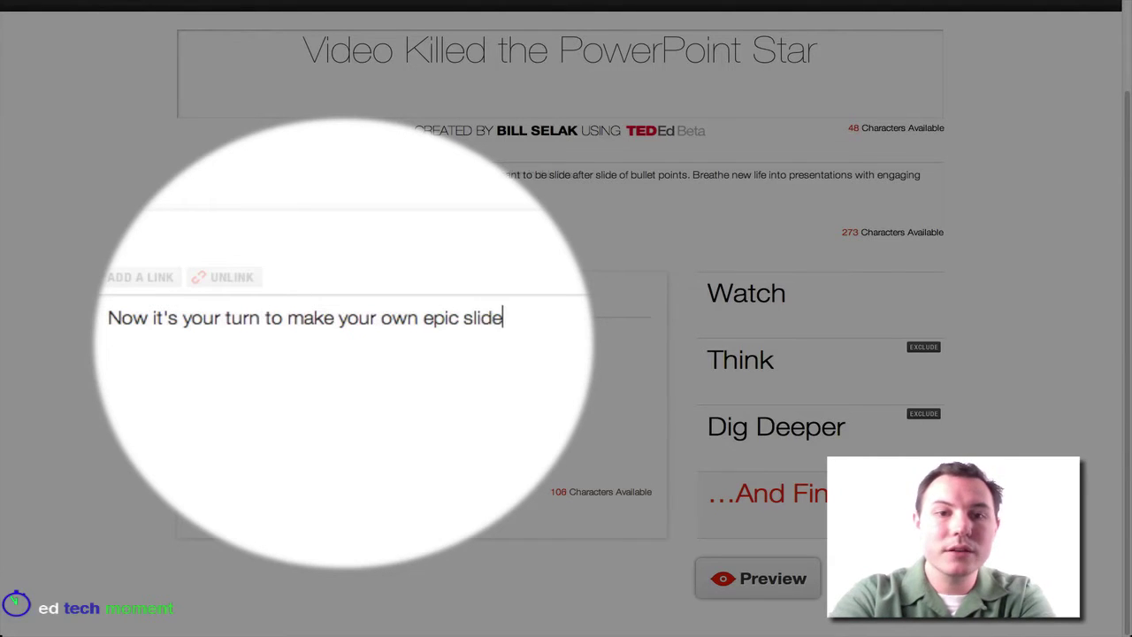
{"action": "key", "text": "BackSpace"}
{"action": "type", "text": "ware prese"}
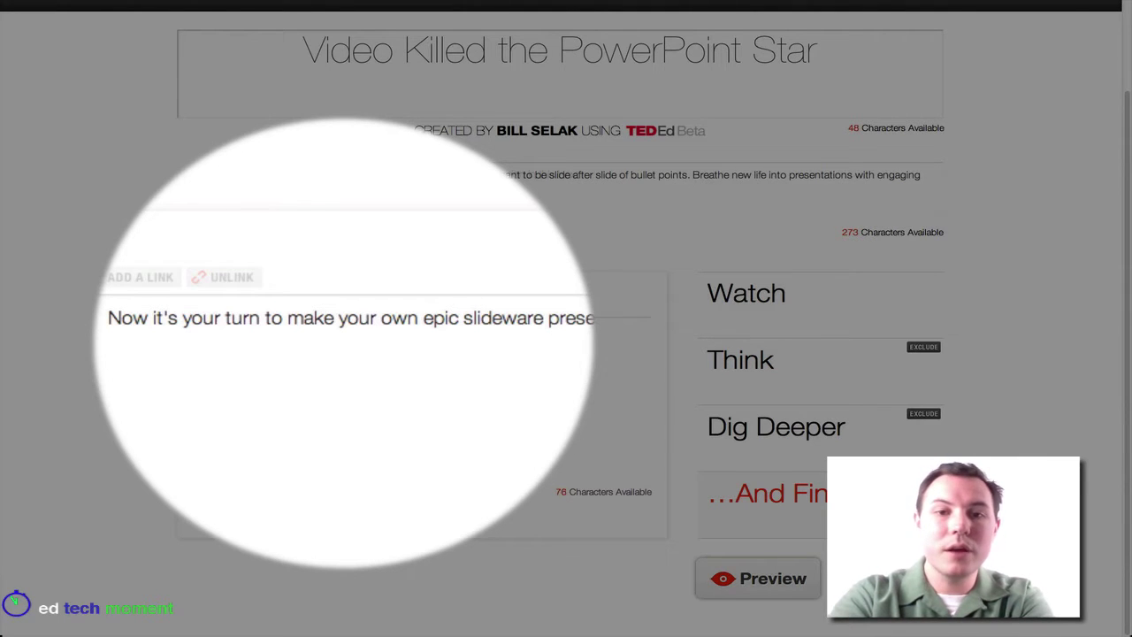
{"action": "type", "text": "ntastar!"}
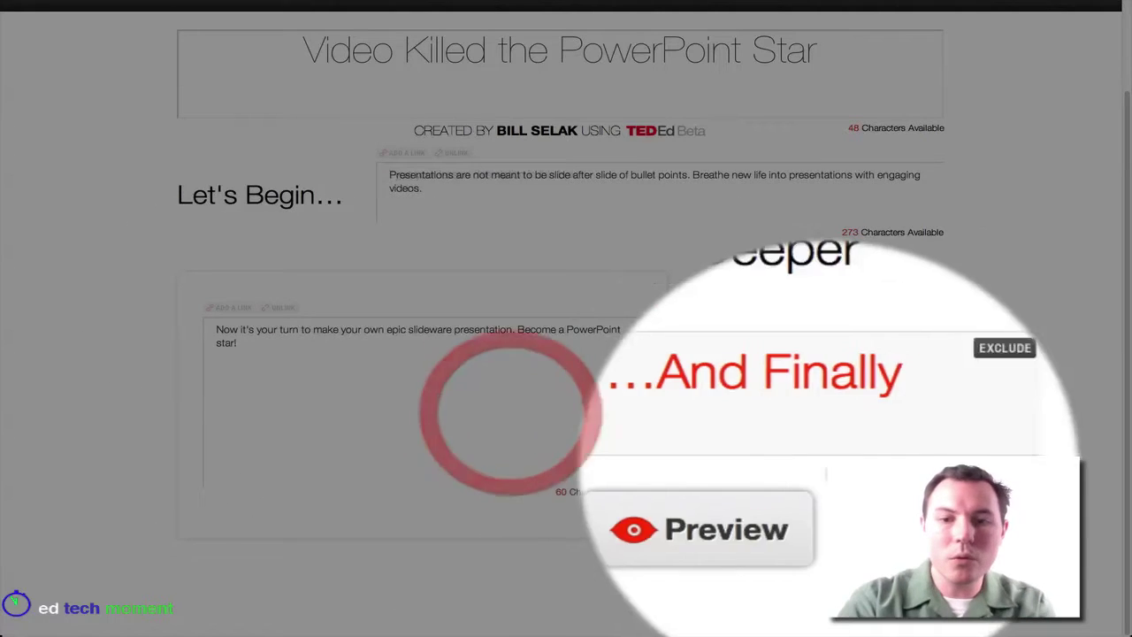
Preview the lesson, stepping through both Think questions, Dig Deeper and the closing section.
{"action": "left_click", "coordinate": [761, 577]}
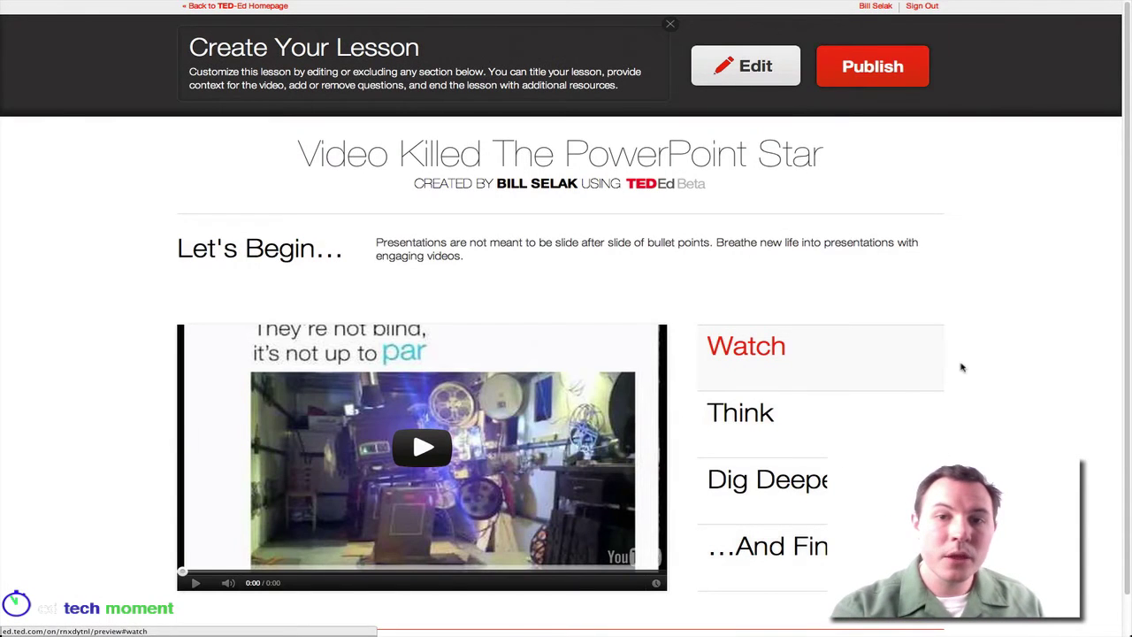
{"action": "scroll", "coordinate": [963, 367], "scroll_direction": "down", "scroll_amount": 1}
{"action": "left_click", "coordinate": [766, 365]}
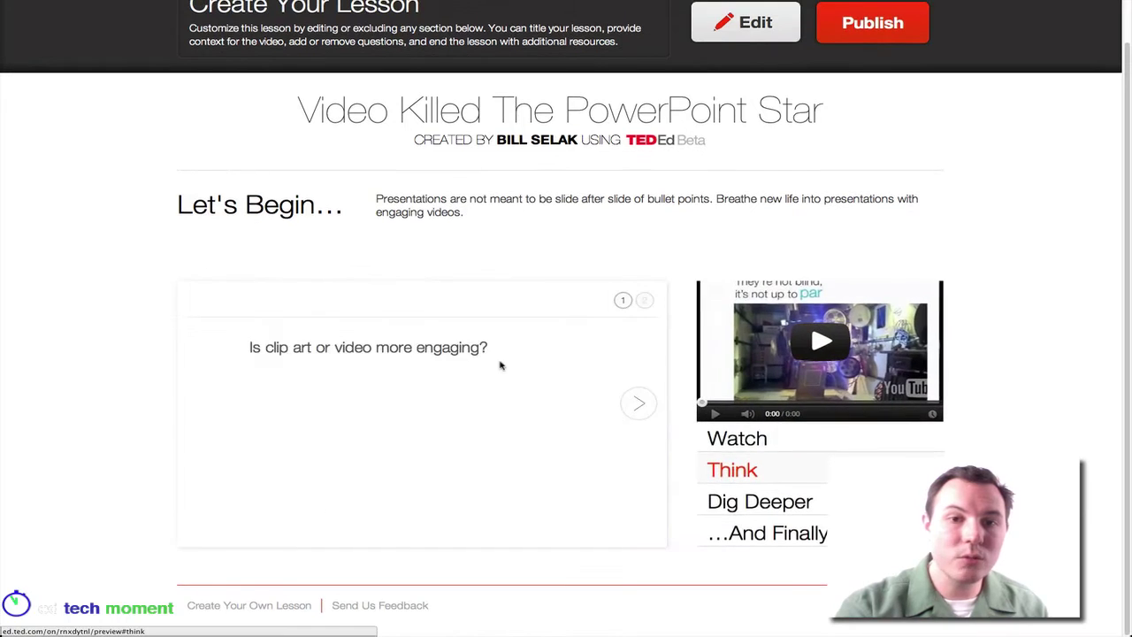
{"action": "double_click", "coordinate": [401, 422]}
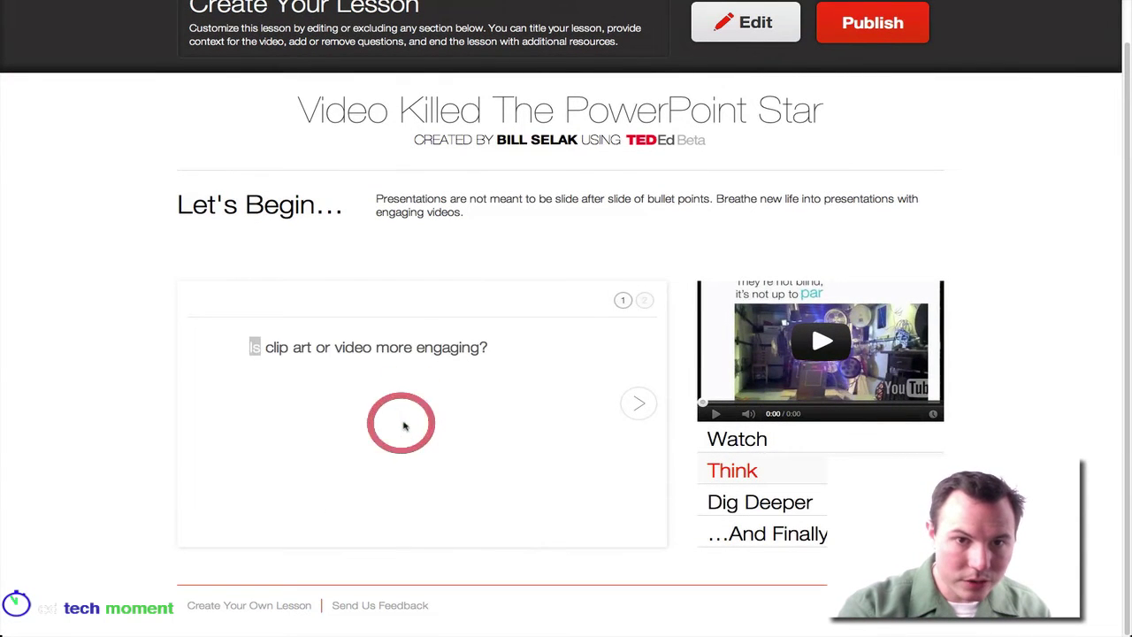
{"action": "left_click", "coordinate": [635, 407]}
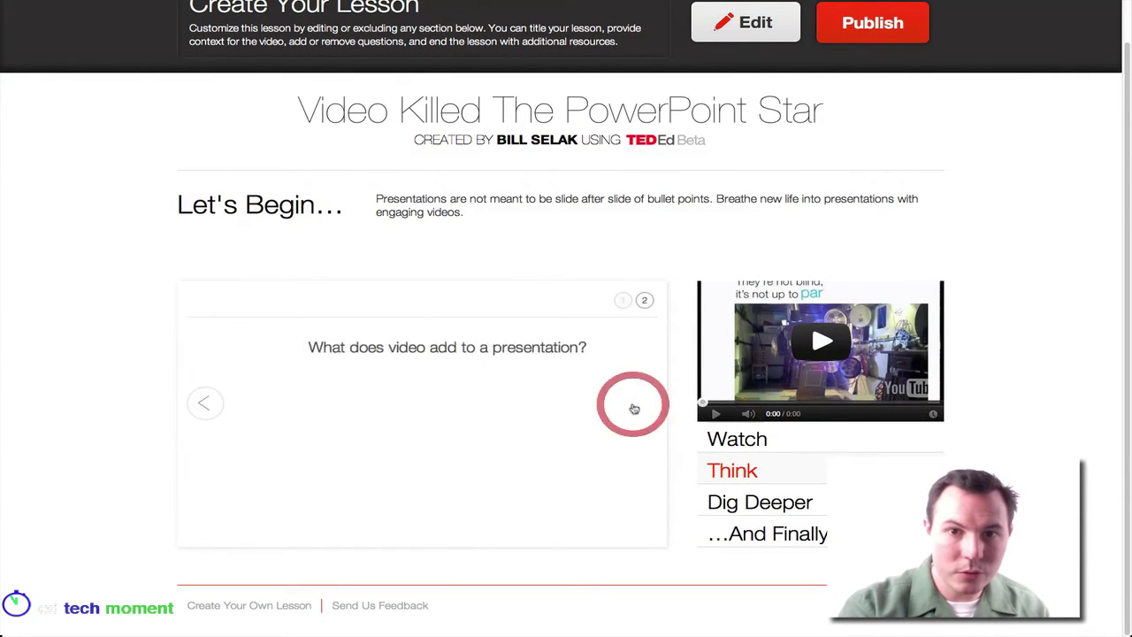
{"action": "left_click", "coordinate": [721, 501]}
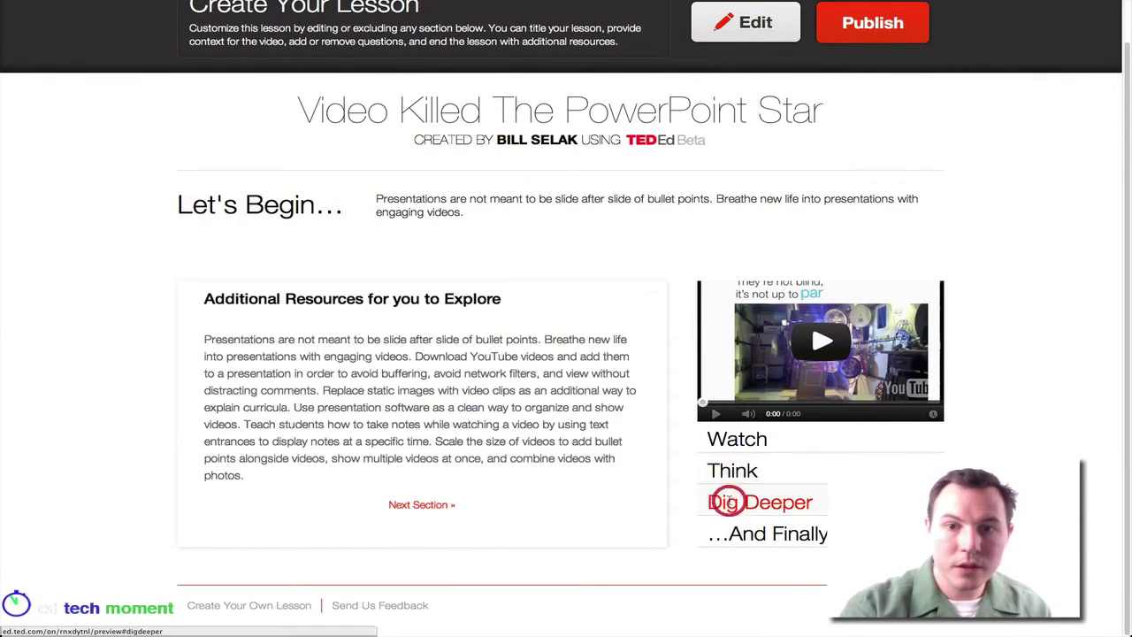
{"action": "left_click", "coordinate": [409, 505]}
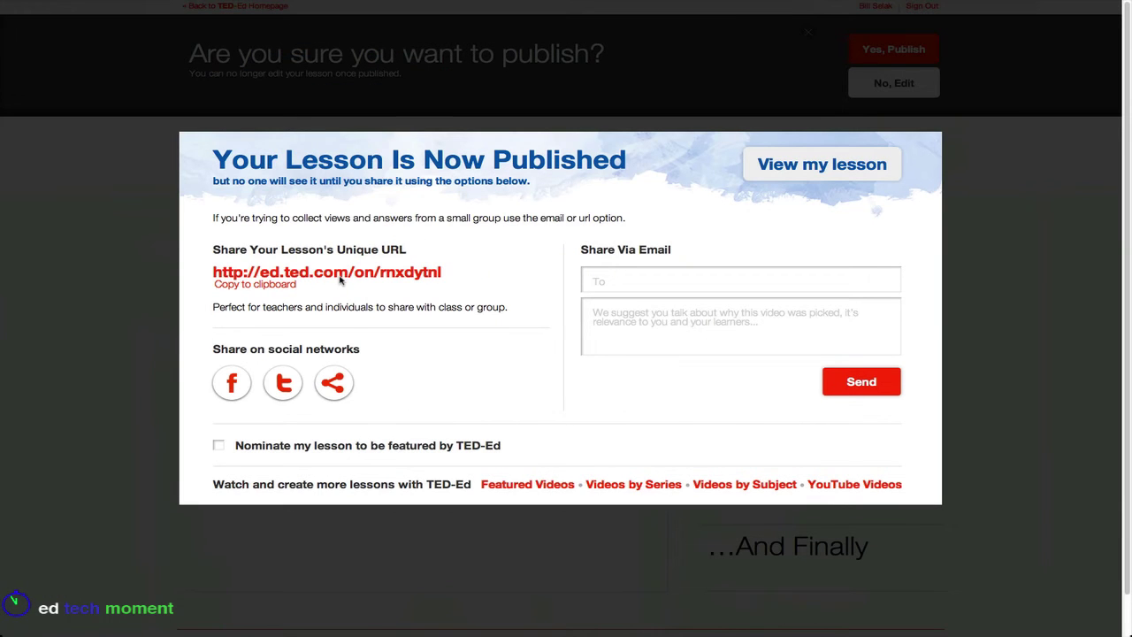
Go to the live 'Video Killed The PowerPoint Star' lesson page from the Lesson Published dialog.
{"action": "left_click", "coordinate": [822, 166]}
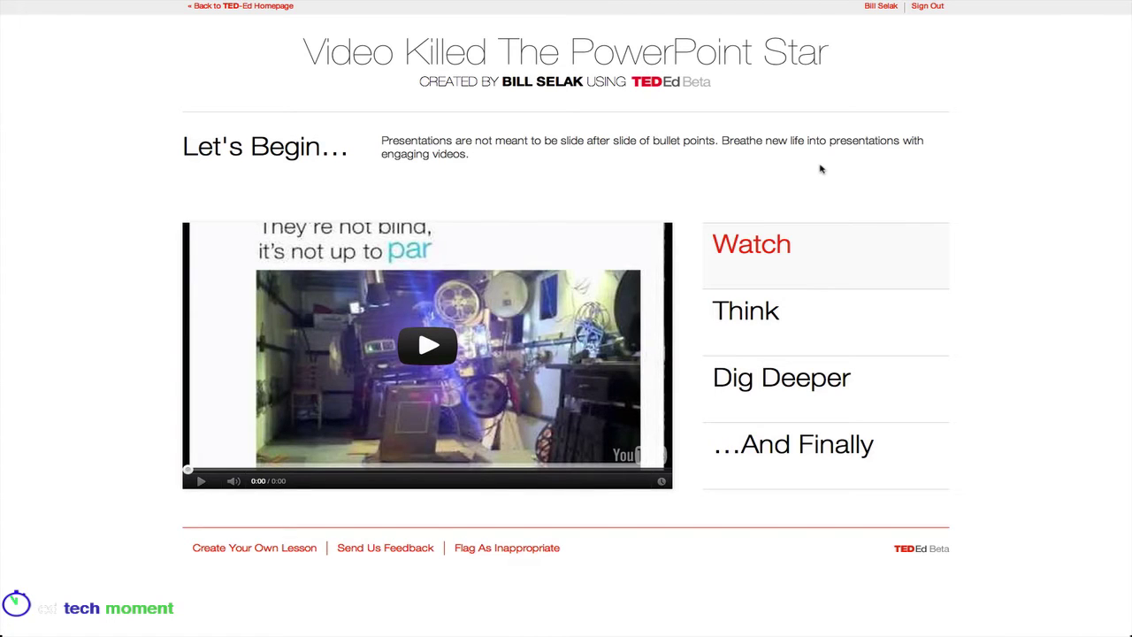
Play and pause the lesson video, then try answering the first Think question.
{"action": "left_click", "coordinate": [442, 347]}
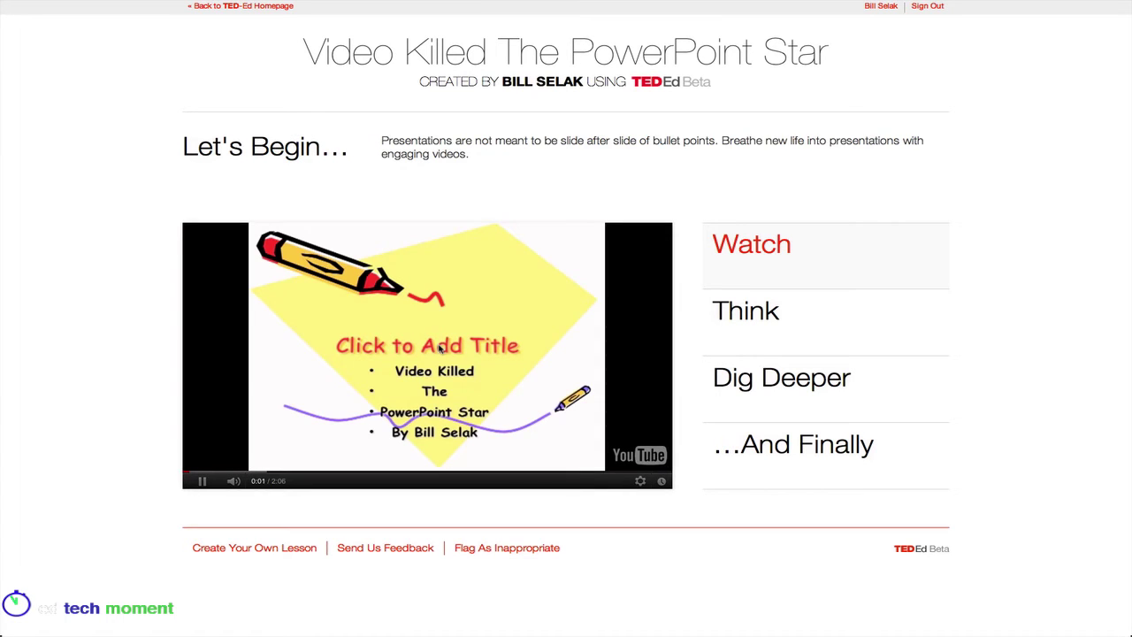
{"action": "left_click", "coordinate": [201, 482]}
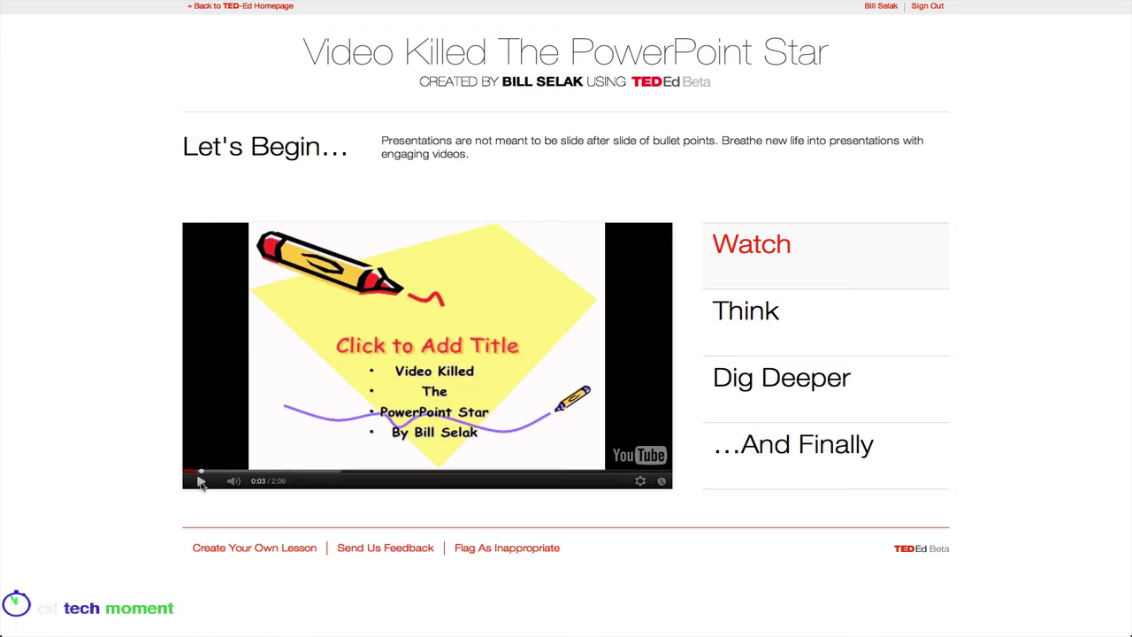
{"action": "left_click", "coordinate": [752, 318]}
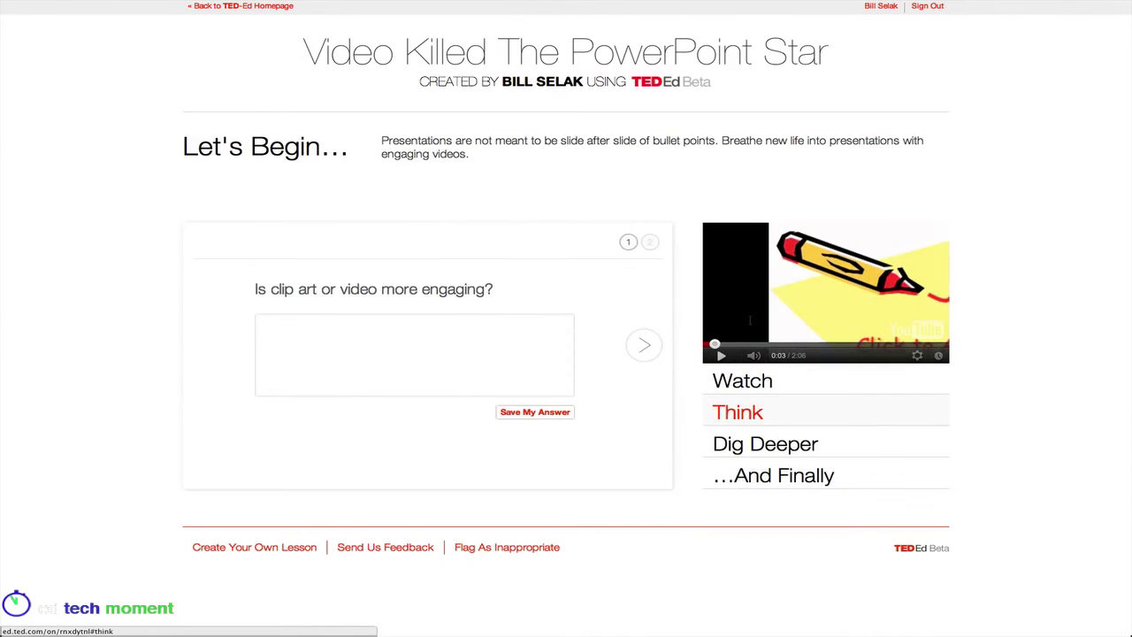
{"action": "left_click", "coordinate": [454, 346]}
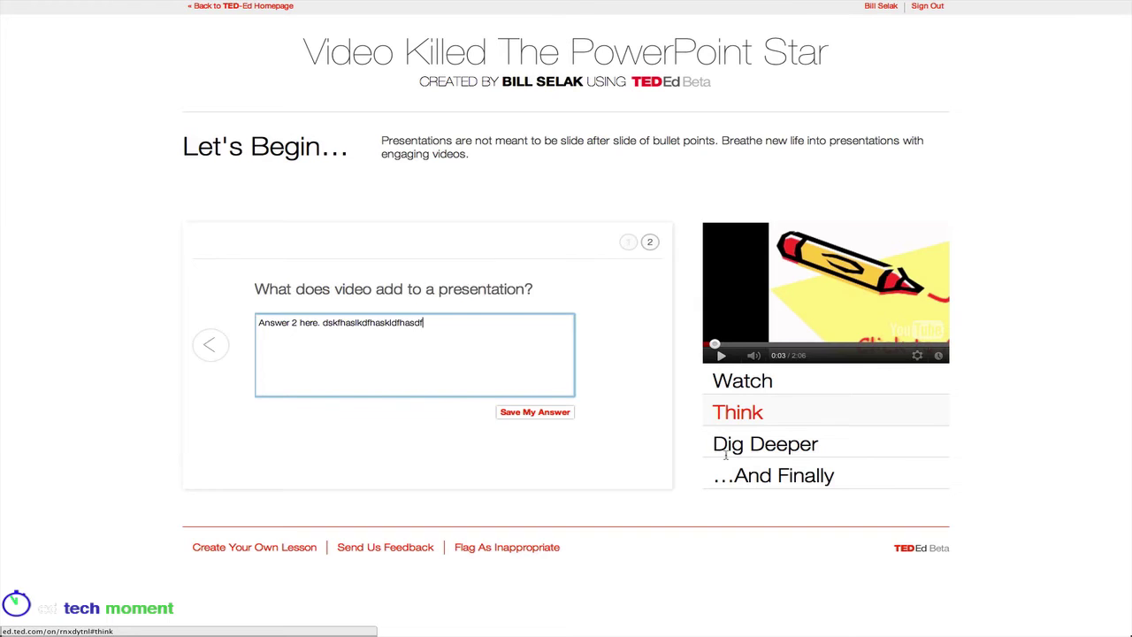
Move through Dig Deeper to the …And Finally closing note, twice.
{"action": "left_click", "coordinate": [725, 452]}
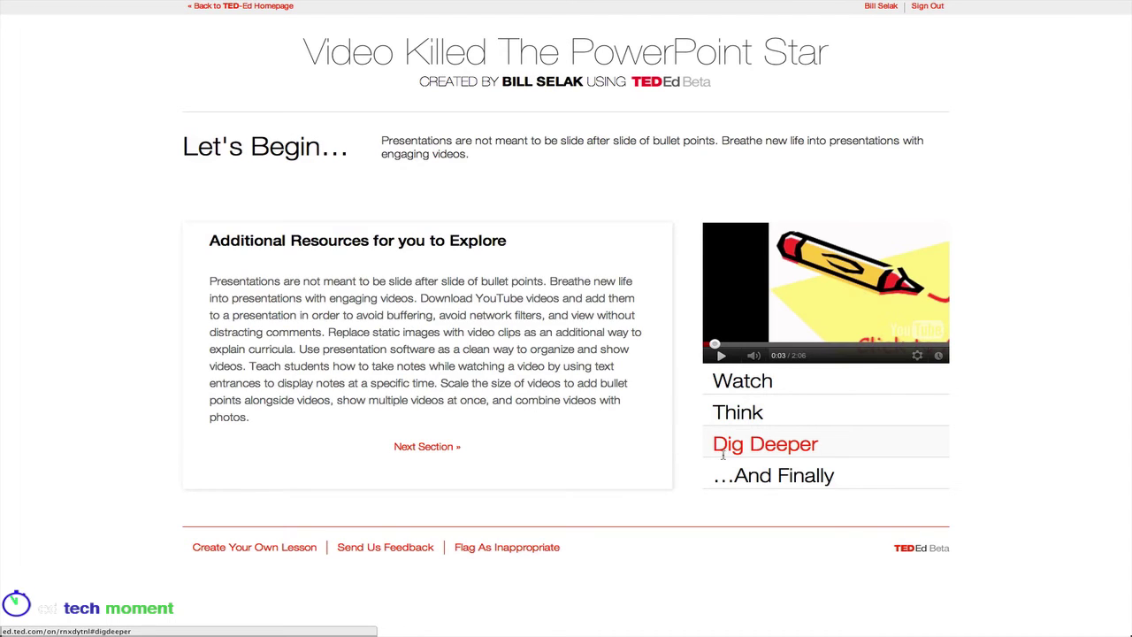
{"action": "left_click", "coordinate": [397, 447]}
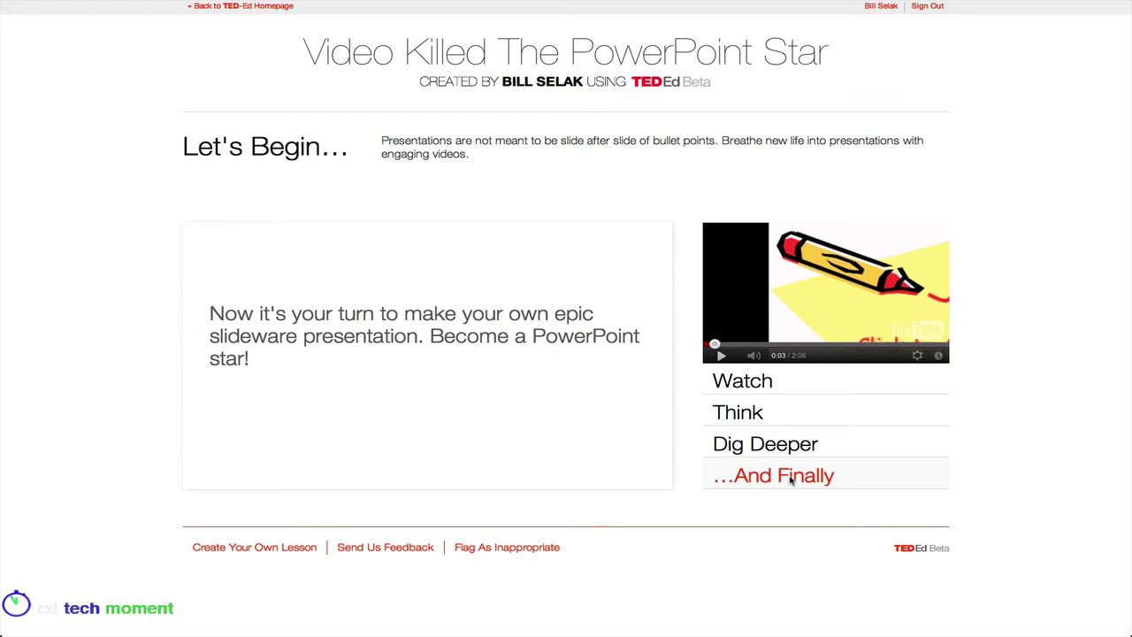
{"action": "left_click", "coordinate": [760, 445]}
{"action": "left_click", "coordinate": [427, 446]}
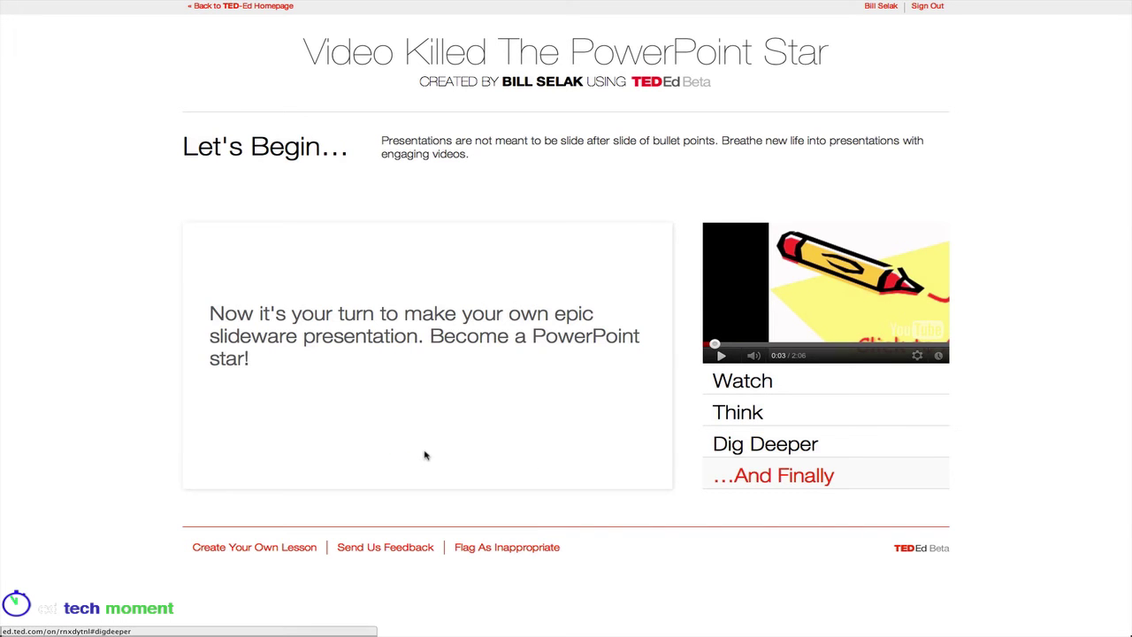